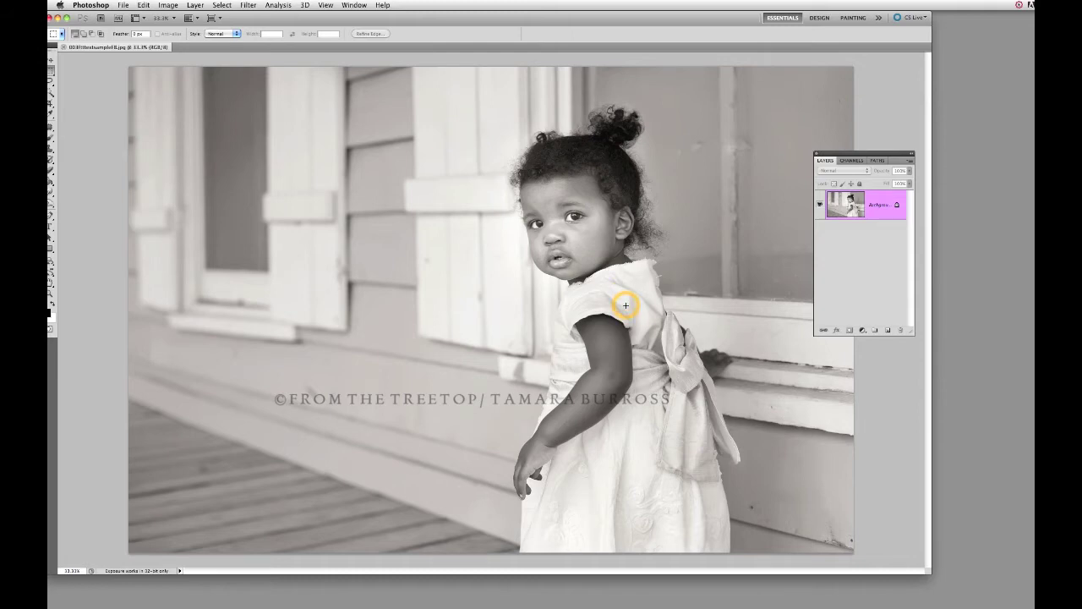
Bring up the File menu above the black-and-white child portrait.
{"action": "left_click", "coordinate": [534, 183]}
{"action": "left_click", "coordinate": [533, 183]}
{"action": "left_click", "coordinate": [533, 183]}
{"action": "left_click", "coordinate": [113, 4]}
{"action": "left_click", "coordinate": [122, 5]}
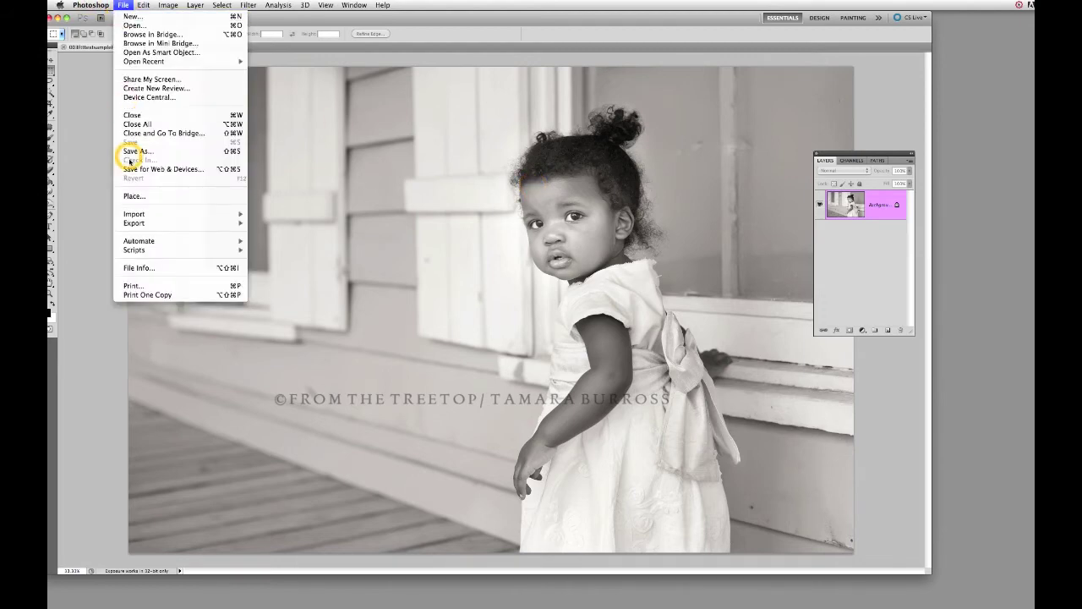
Place the wn_vintagebw.jpg texture file into the portrait with File > Place.
{"action": "left_click", "coordinate": [135, 197]}
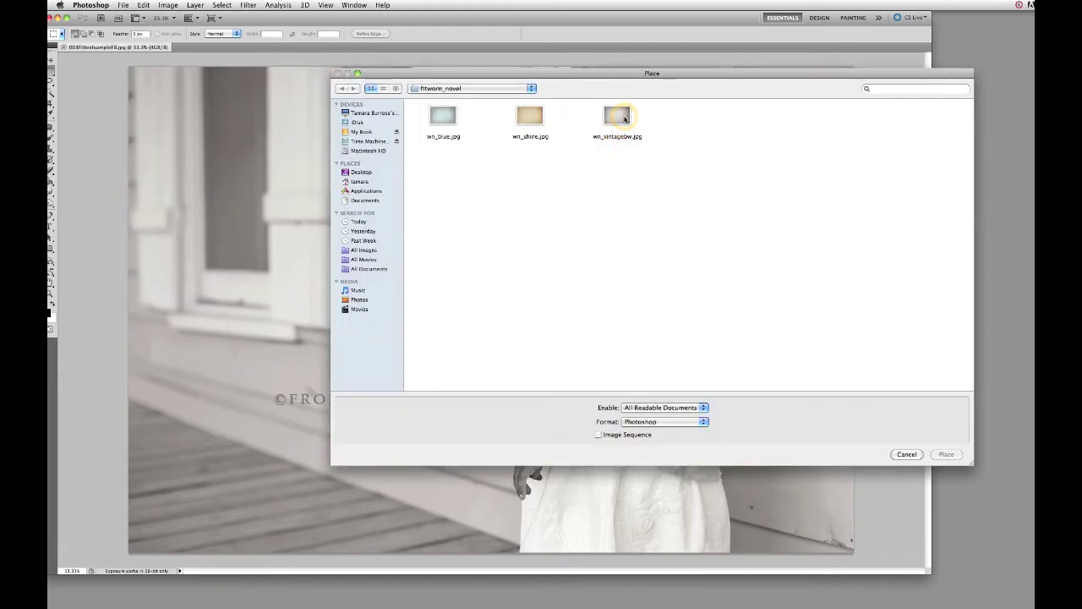
{"action": "left_click", "coordinate": [623, 119]}
{"action": "left_click", "coordinate": [623, 119]}
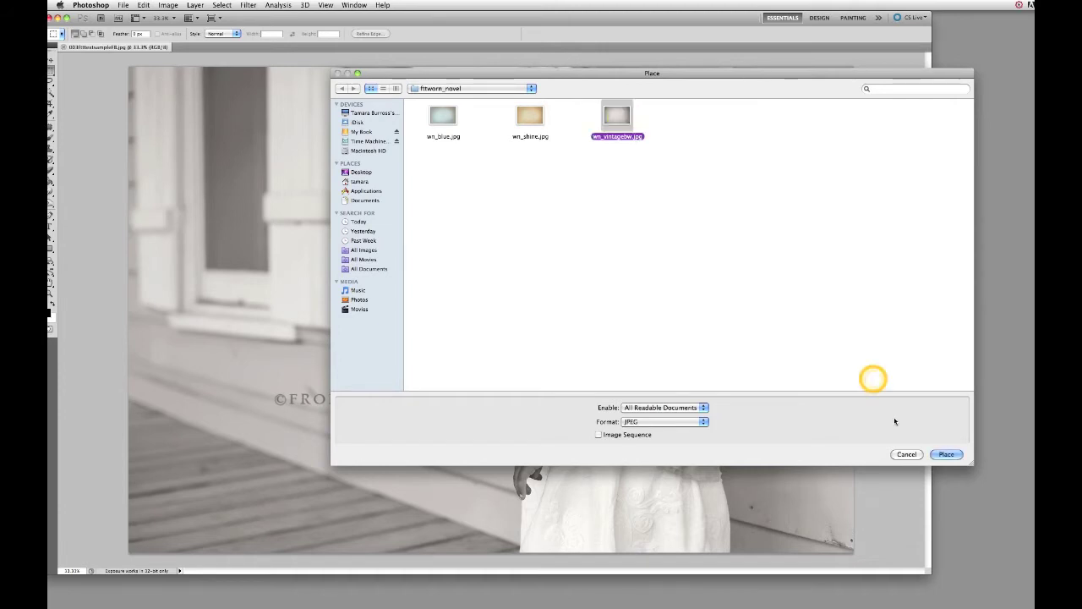
{"action": "left_click", "coordinate": [946, 454]}
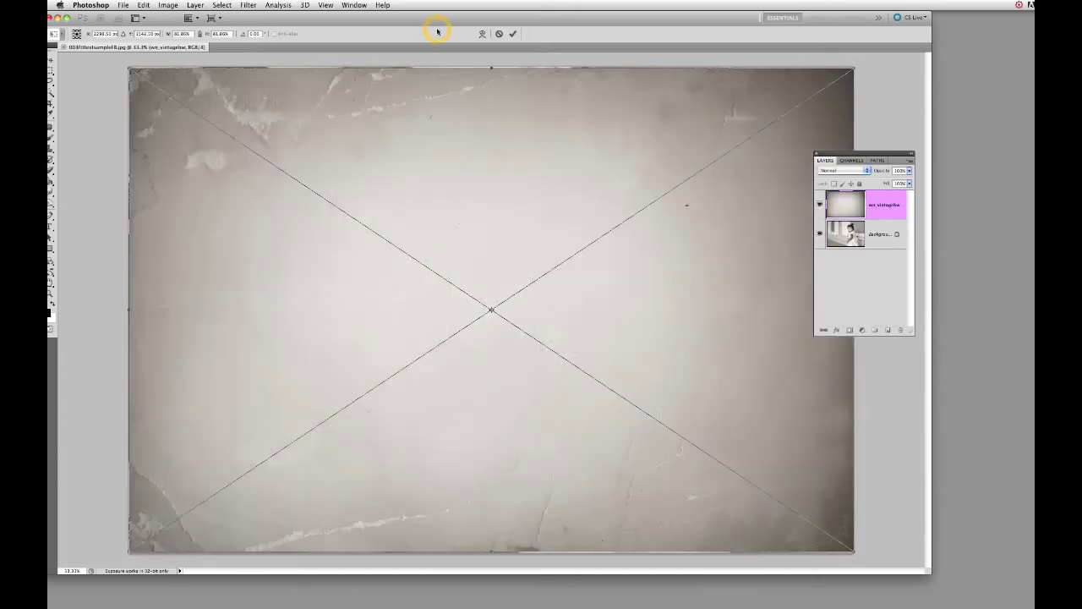
Stretch the placed texture to the canvas top and bottom edges and commit it.
{"action": "left_click_drag", "start_coordinate": [490, 68], "coordinate": [490, 66]}
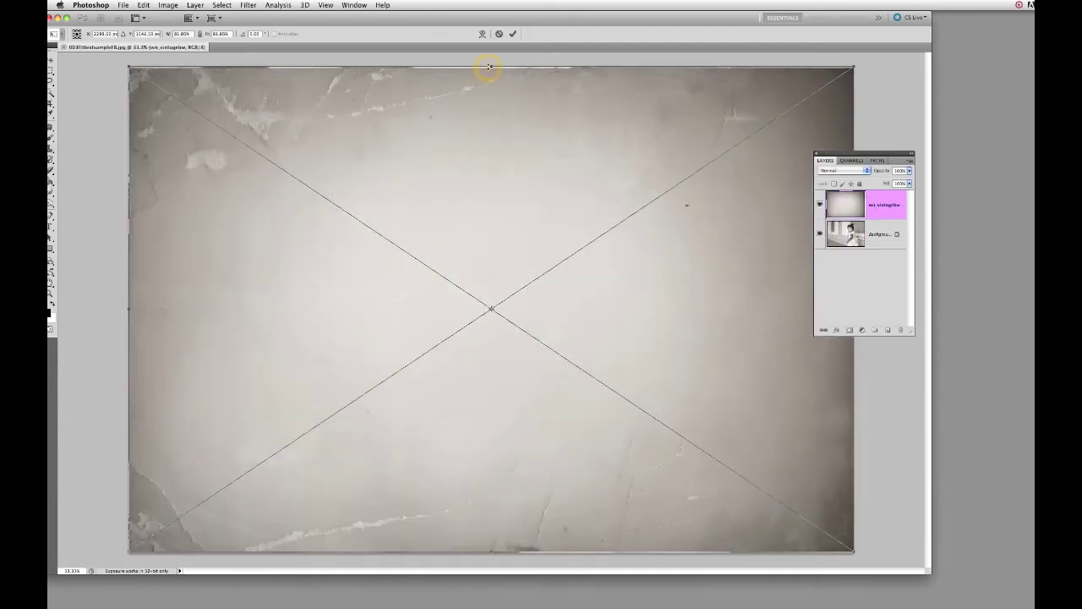
{"action": "left_click_drag", "start_coordinate": [494, 551], "coordinate": [493, 554]}
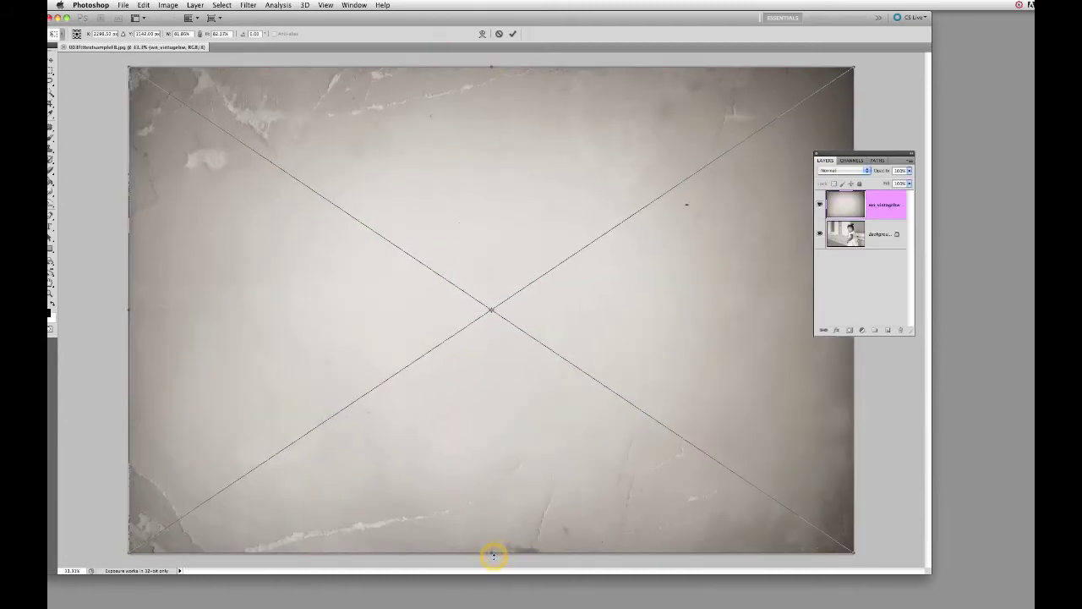
{"action": "left_click", "coordinate": [512, 35]}
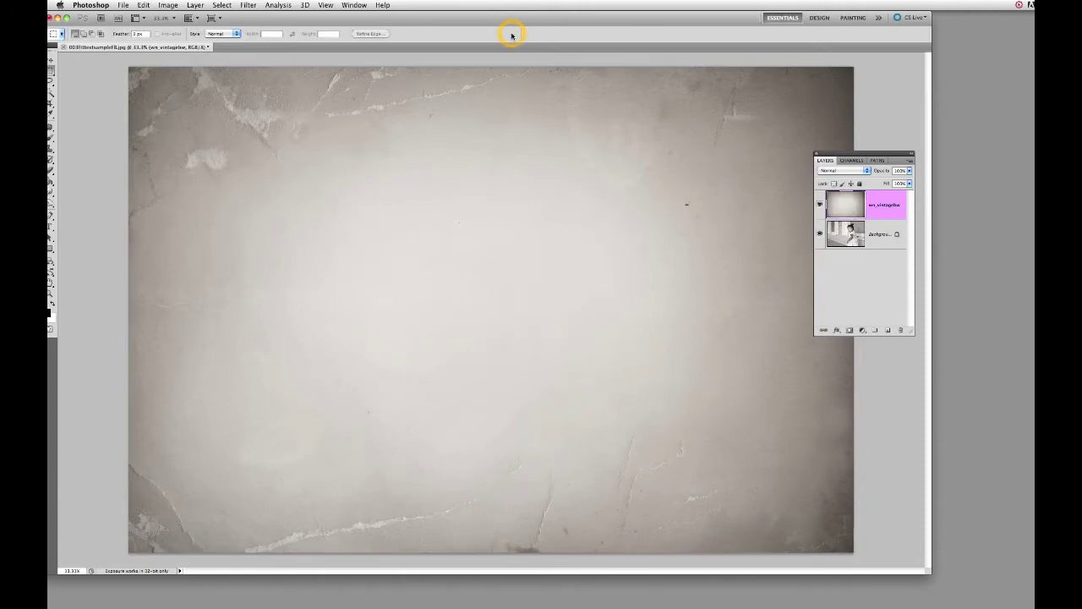
Set the wn_vintagebw texture layer to Overlay blend mode at 70% opacity.
{"action": "left_click", "coordinate": [880, 205]}
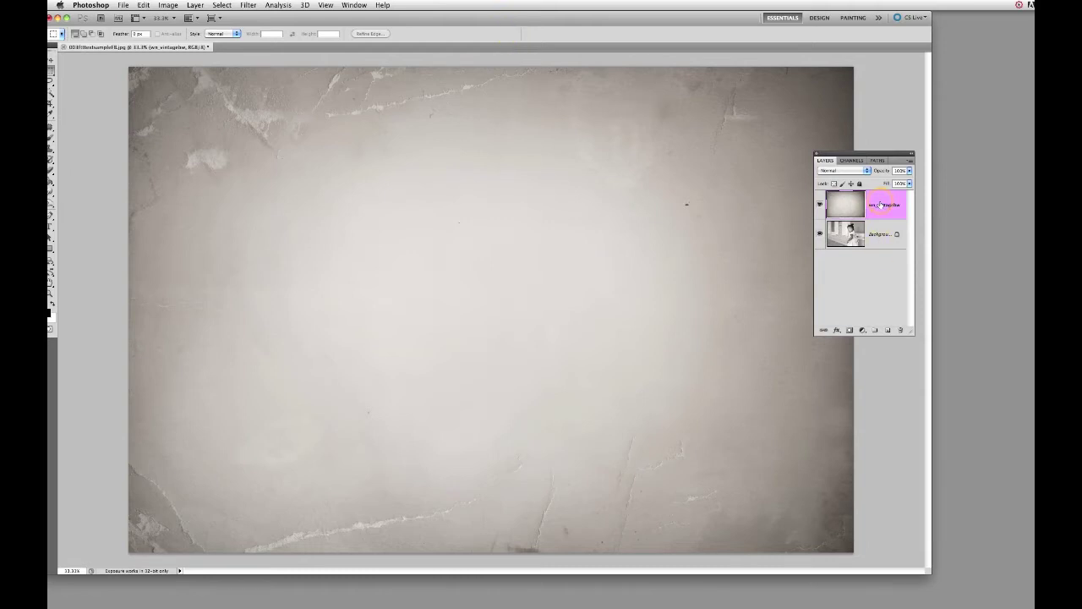
{"action": "left_click", "coordinate": [864, 172]}
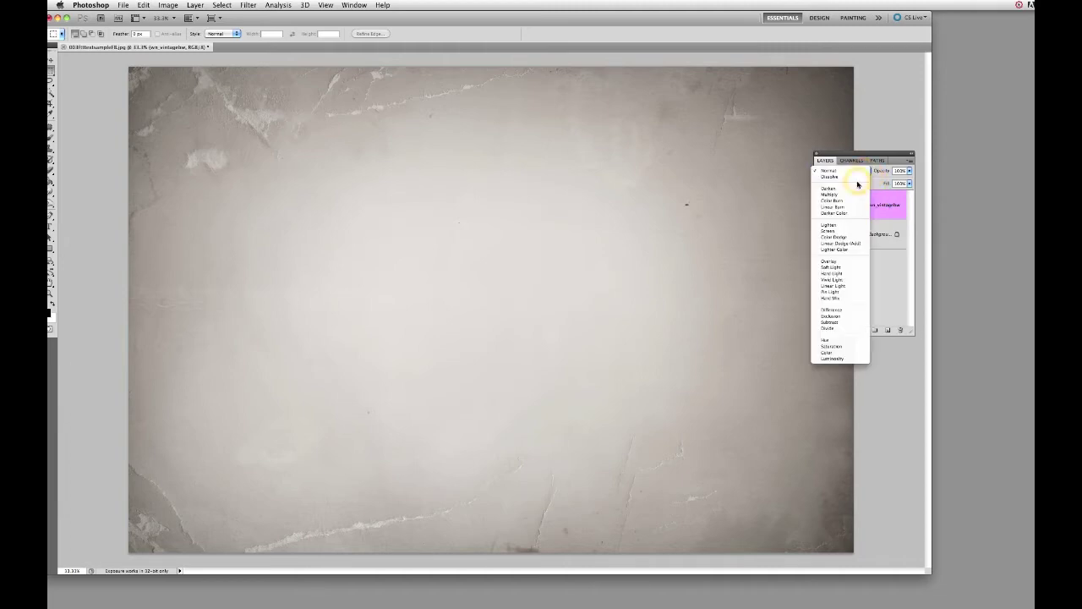
{"action": "left_click", "coordinate": [850, 263]}
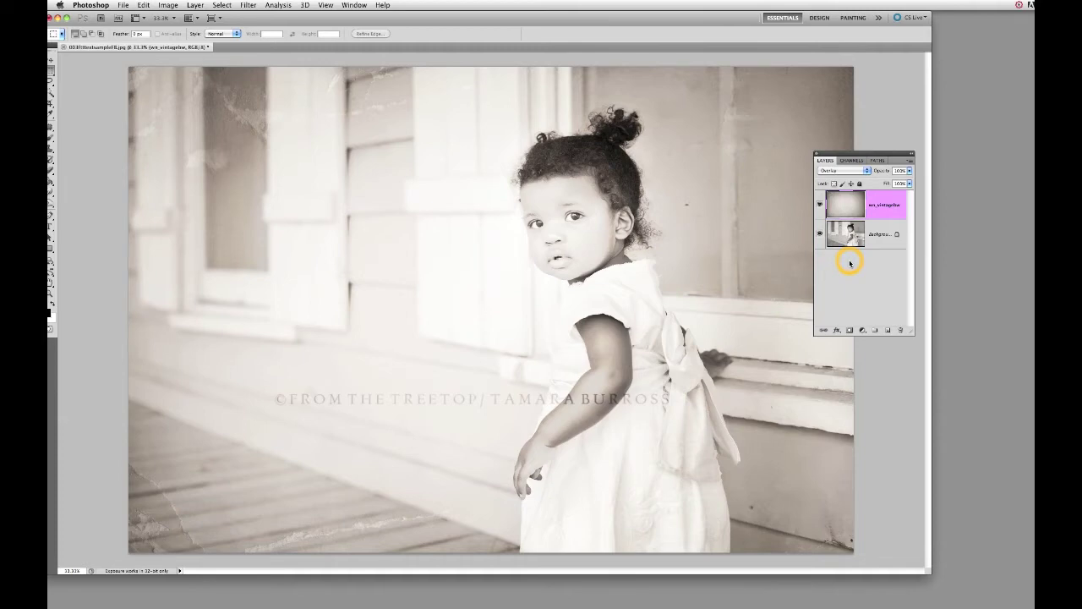
{"action": "left_click", "coordinate": [850, 205]}
{"action": "left_click", "coordinate": [908, 171]}
{"action": "mouse_move", "coordinate": [907, 180]}
{"action": "left_mouse_down"}
{"action": "mouse_move", "coordinate": [877, 182]}
{"action": "mouse_move", "coordinate": [891, 183]}
{"action": "left_mouse_up"}
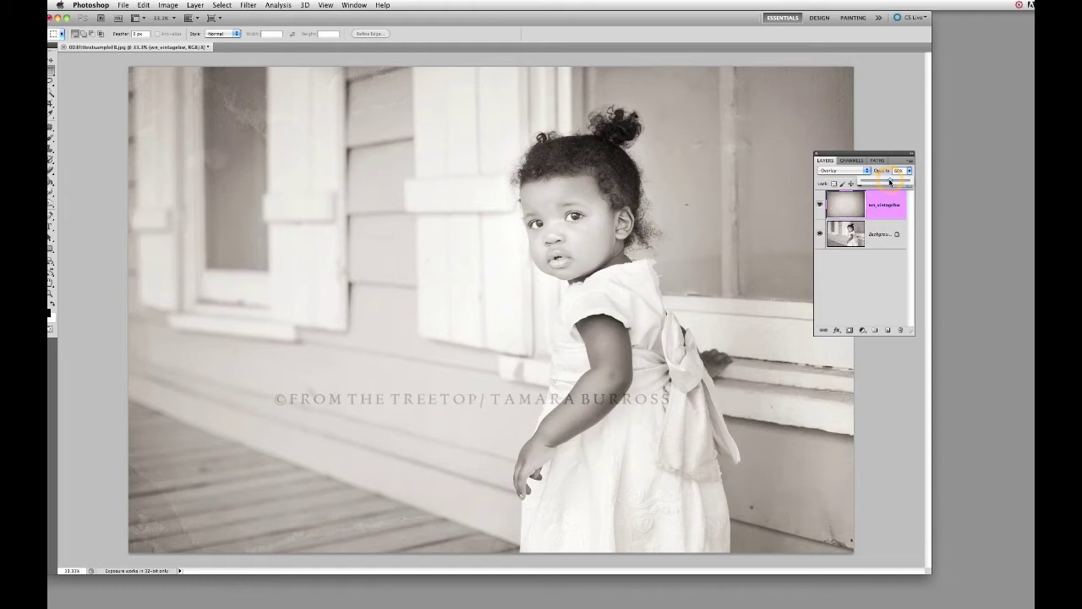
{"action": "left_click_drag", "start_coordinate": [890, 181], "coordinate": [895, 181]}
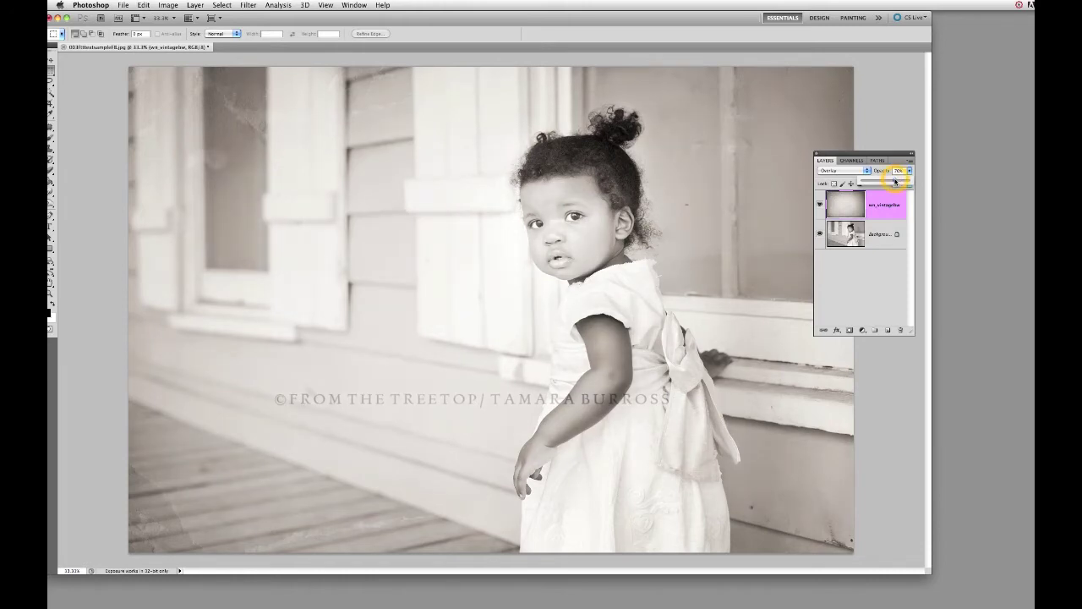
{"action": "left_click", "coordinate": [888, 212]}
{"action": "left_click", "coordinate": [888, 212]}
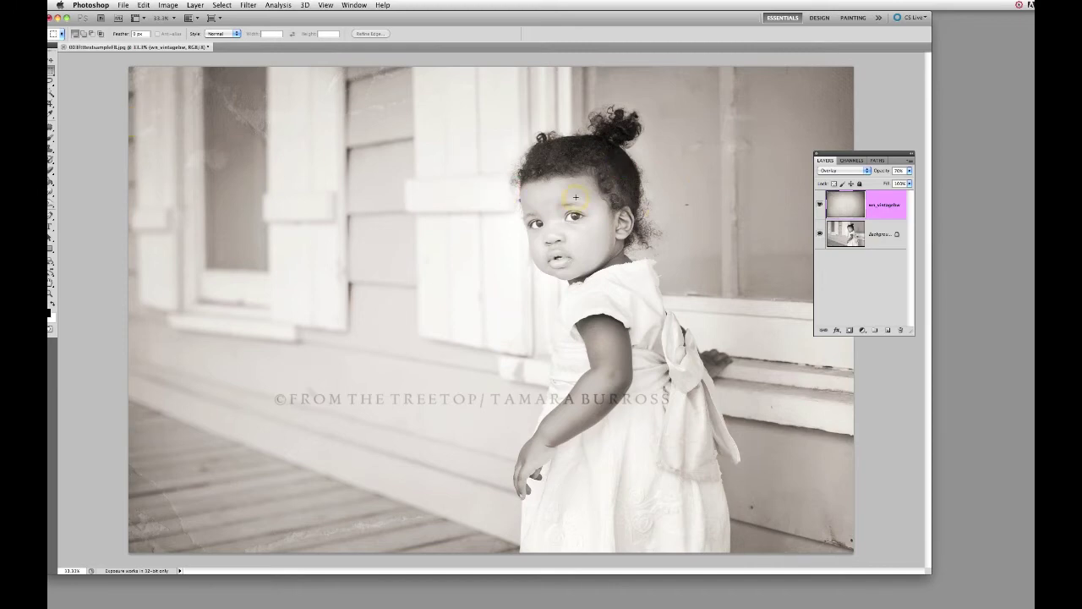
Draw a loose 110 px feathered lasso selection around the girl.
{"action": "left_click", "coordinate": [577, 159]}
{"action": "left_click", "coordinate": [50, 81]}
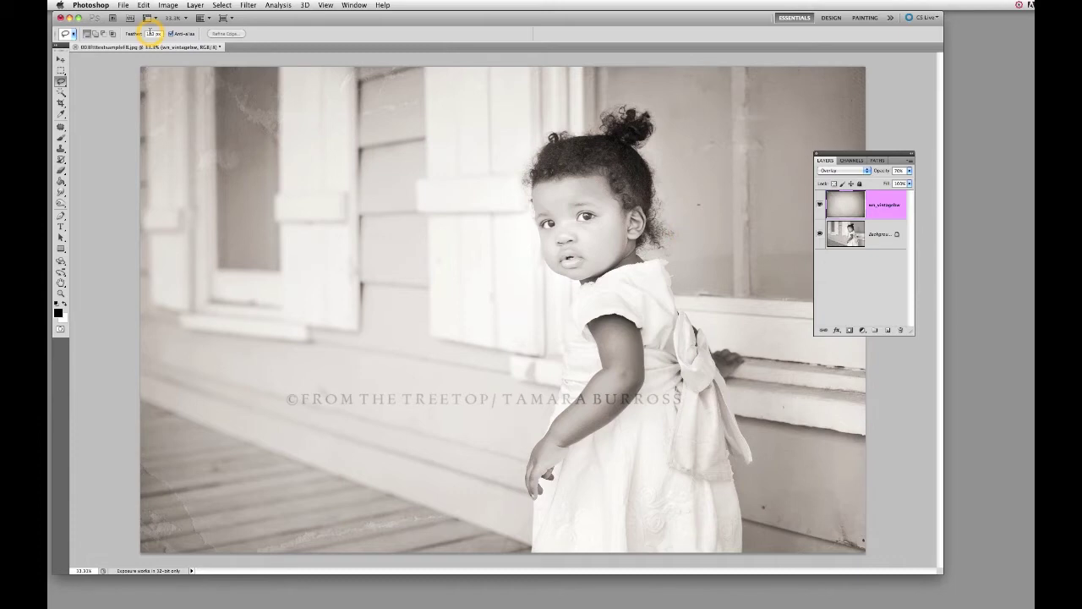
{"action": "mouse_move", "coordinate": [659, 203]}
{"action": "left_mouse_down"}
{"action": "mouse_move", "coordinate": [649, 140]}
{"action": "mouse_move", "coordinate": [628, 128]}
{"action": "mouse_move", "coordinate": [540, 129]}
{"action": "mouse_move", "coordinate": [521, 157]}
{"action": "mouse_move", "coordinate": [521, 195]}
{"action": "mouse_move", "coordinate": [476, 339]}
{"action": "mouse_move", "coordinate": [474, 414]}
{"action": "mouse_move", "coordinate": [495, 483]}
{"action": "mouse_move", "coordinate": [520, 500]}
{"action": "mouse_move", "coordinate": [639, 497]}
{"action": "mouse_move", "coordinate": [671, 458]}
{"action": "mouse_move", "coordinate": [702, 386]}
{"action": "mouse_move", "coordinate": [702, 333]}
{"action": "mouse_move", "coordinate": [685, 221]}
{"action": "mouse_move", "coordinate": [659, 186]}
{"action": "left_mouse_up"}
Apply Filter > Blur > Average to the texture inside the selection.
{"action": "left_click", "coordinate": [248, 5]}
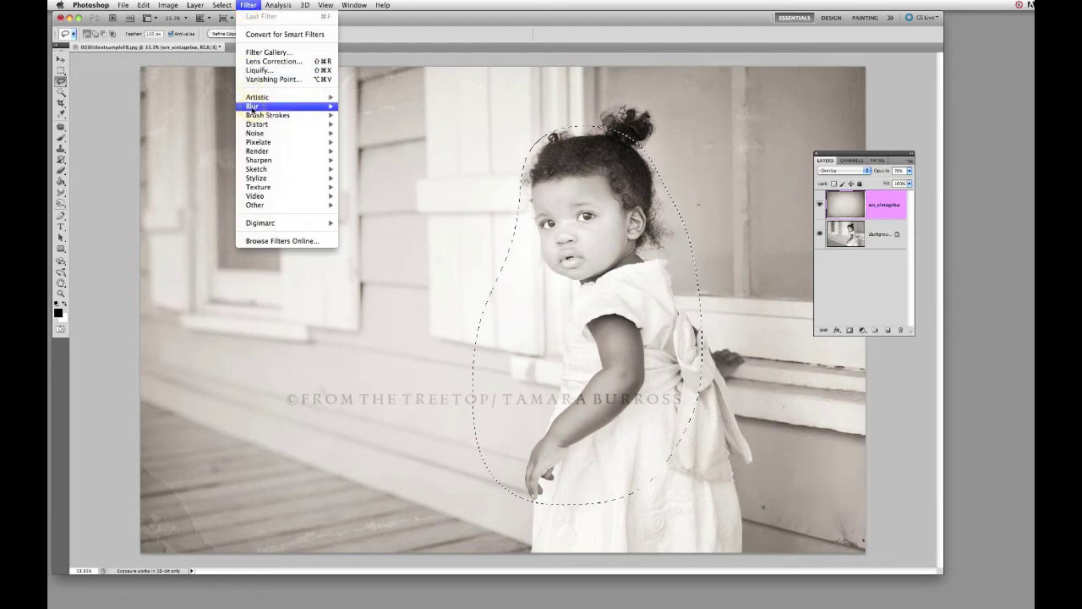
{"action": "left_click", "coordinate": [352, 105]}
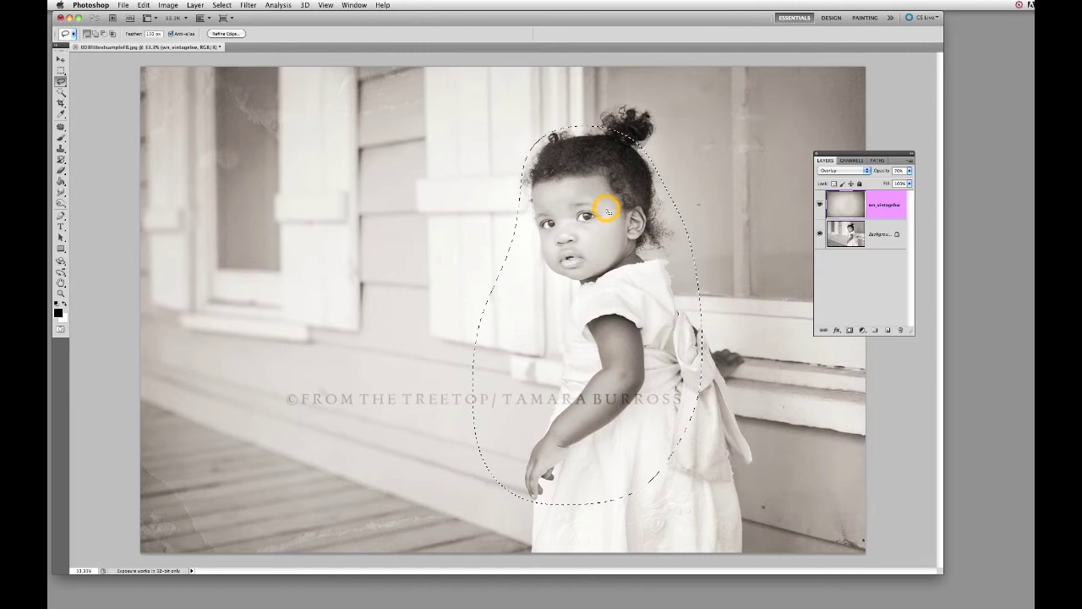
{"action": "left_click", "coordinate": [880, 211]}
{"action": "right_click", "coordinate": [880, 213]}
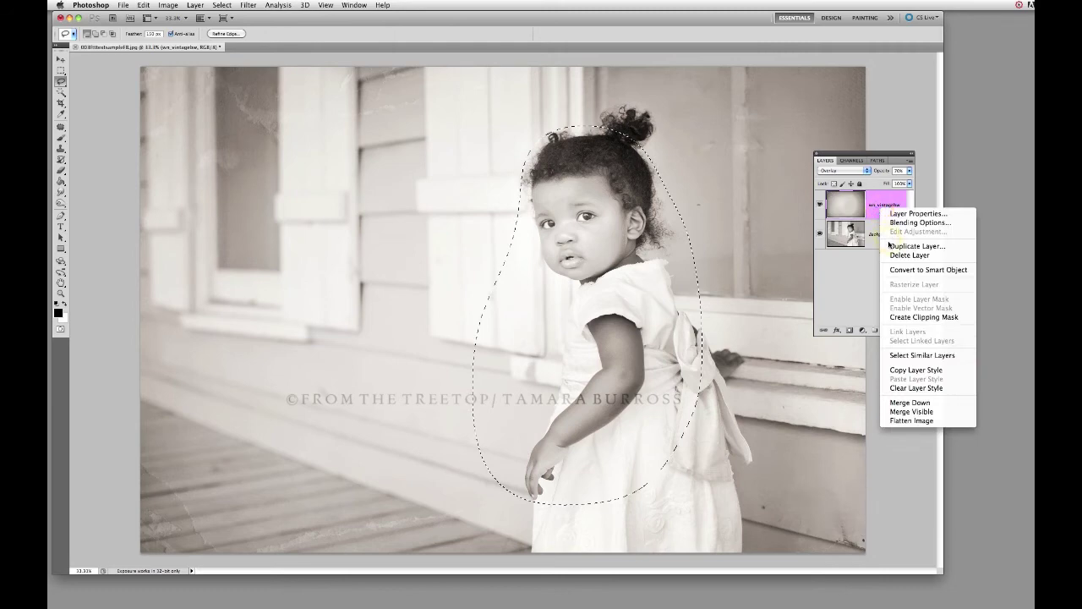
Duplicate the texture layer and reorder the two texture layers.
{"action": "left_click", "coordinate": [893, 246]}
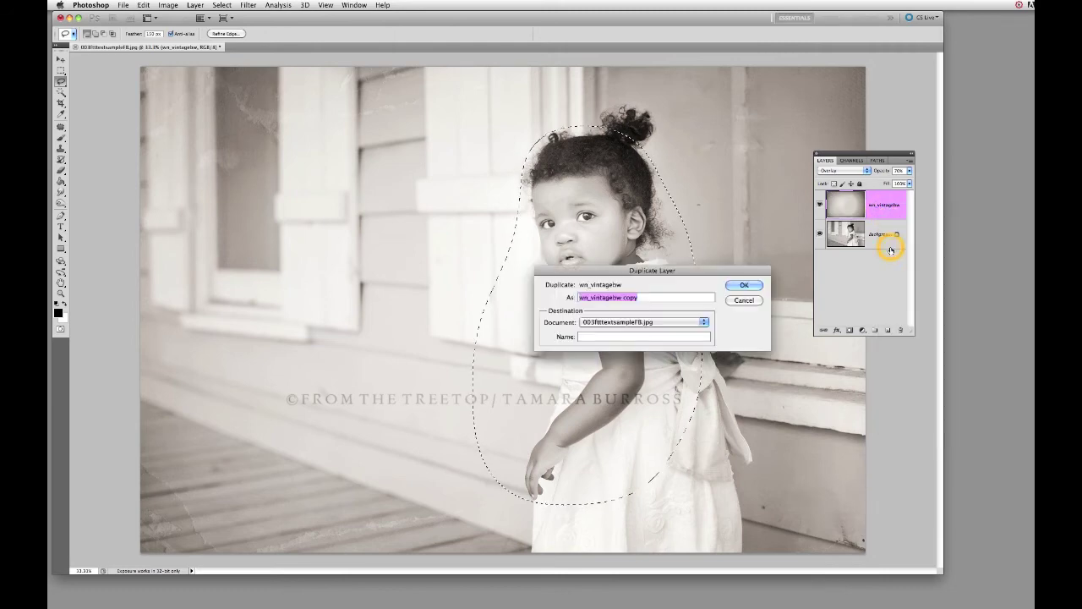
{"action": "left_click", "coordinate": [746, 283]}
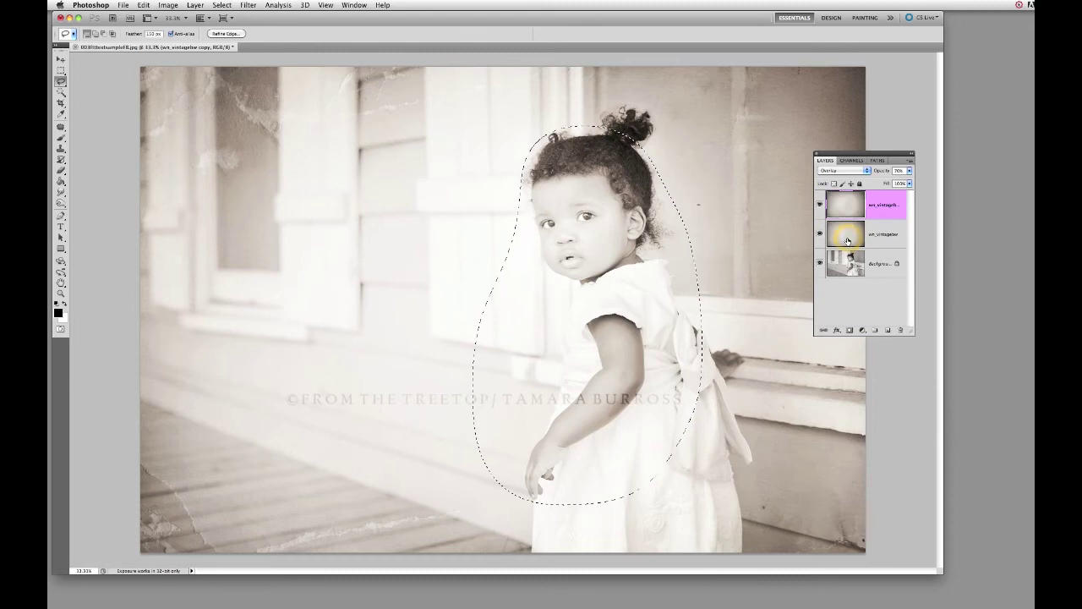
{"action": "left_click_drag", "start_coordinate": [847, 241], "coordinate": [845, 202]}
{"action": "left_click", "coordinate": [845, 202]}
Deselect the area around the girl and target the lower wn_vintagebw layer.
{"action": "left_click", "coordinate": [222, 5]}
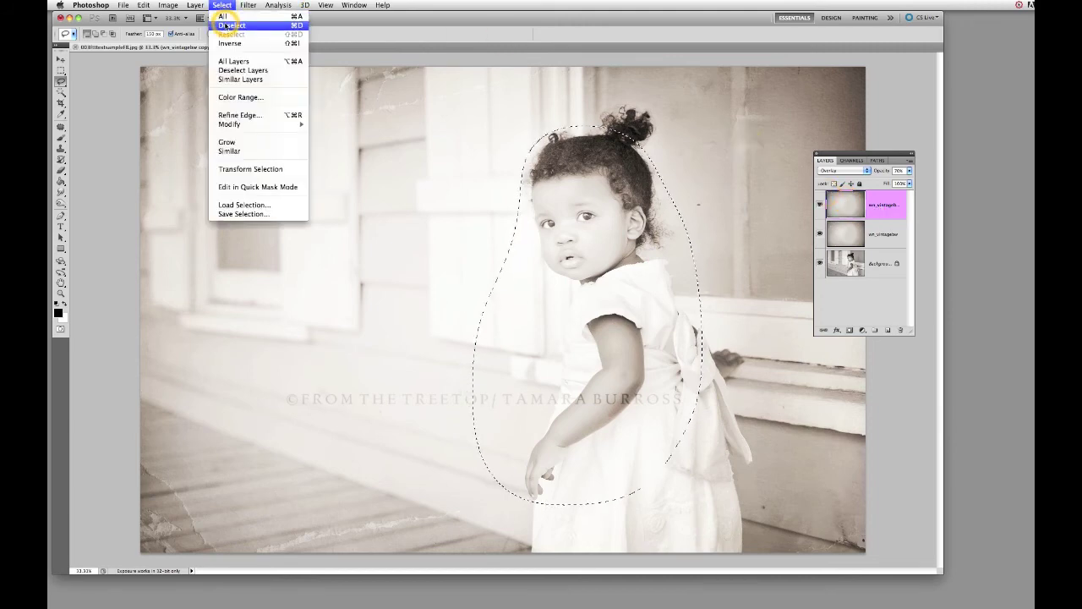
{"action": "left_click", "coordinate": [231, 25]}
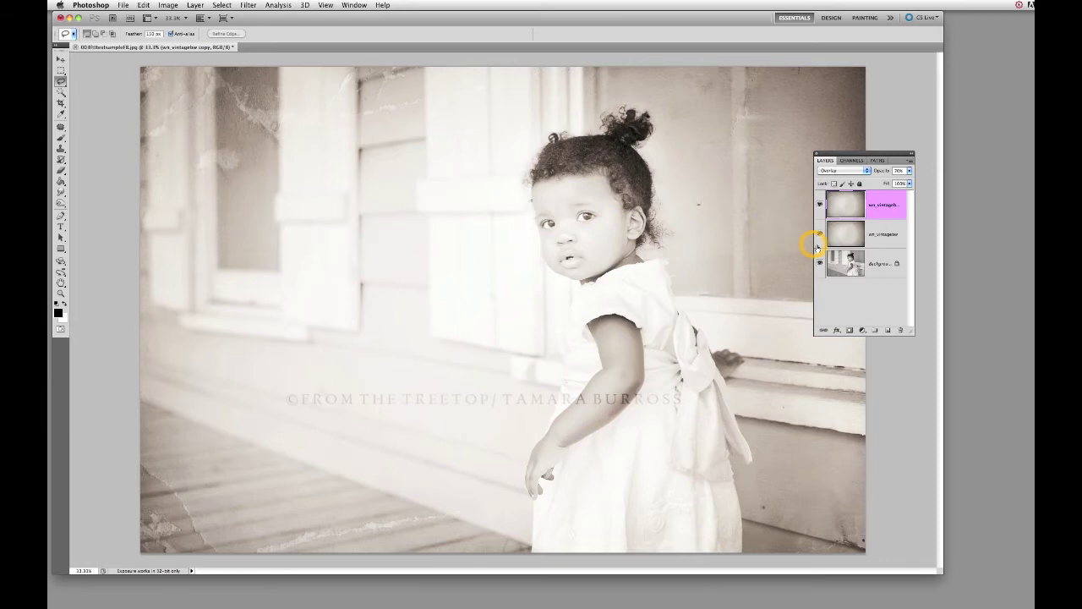
{"action": "left_click", "coordinate": [885, 237]}
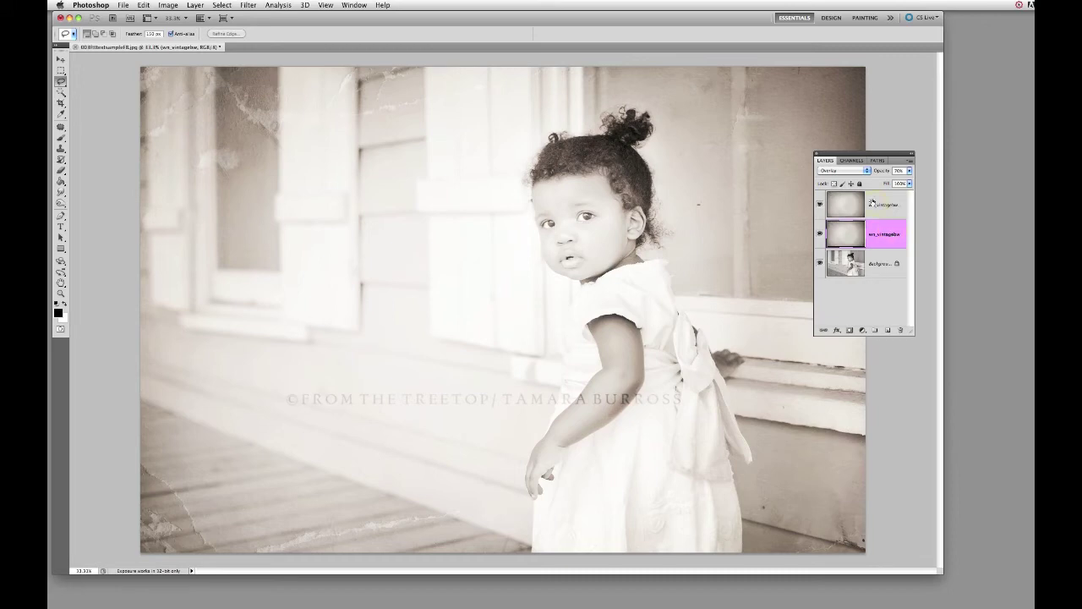
Switch the lower texture layer to Multiply and fit the whole portrait on screen.
{"action": "left_click", "coordinate": [860, 170]}
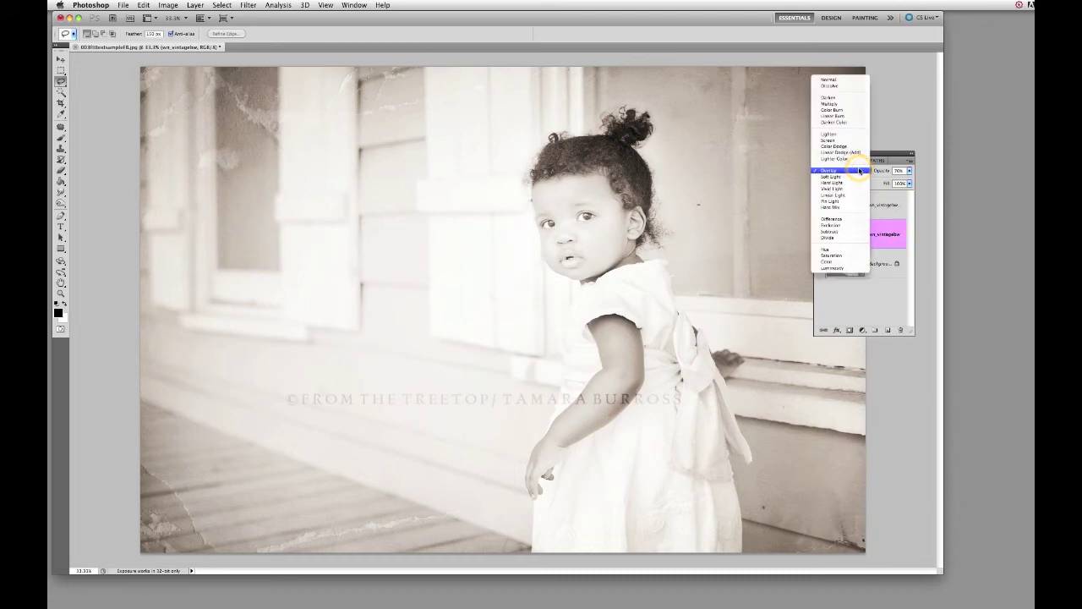
{"action": "left_click", "coordinate": [859, 171]}
{"action": "left_click_drag", "start_coordinate": [860, 171], "coordinate": [841, 103]}
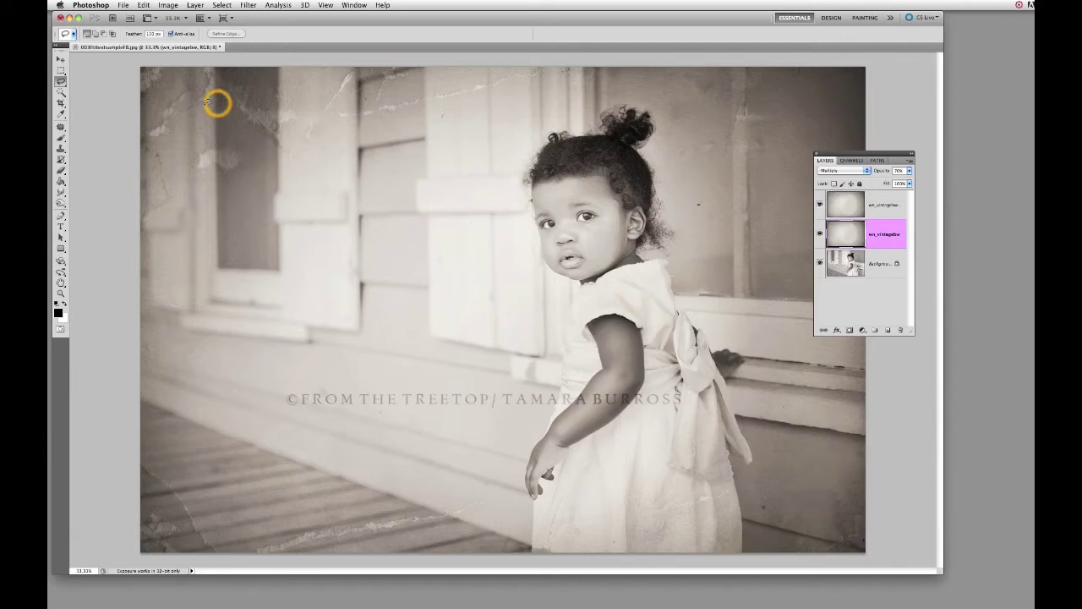
{"action": "left_click", "coordinate": [234, 85]}
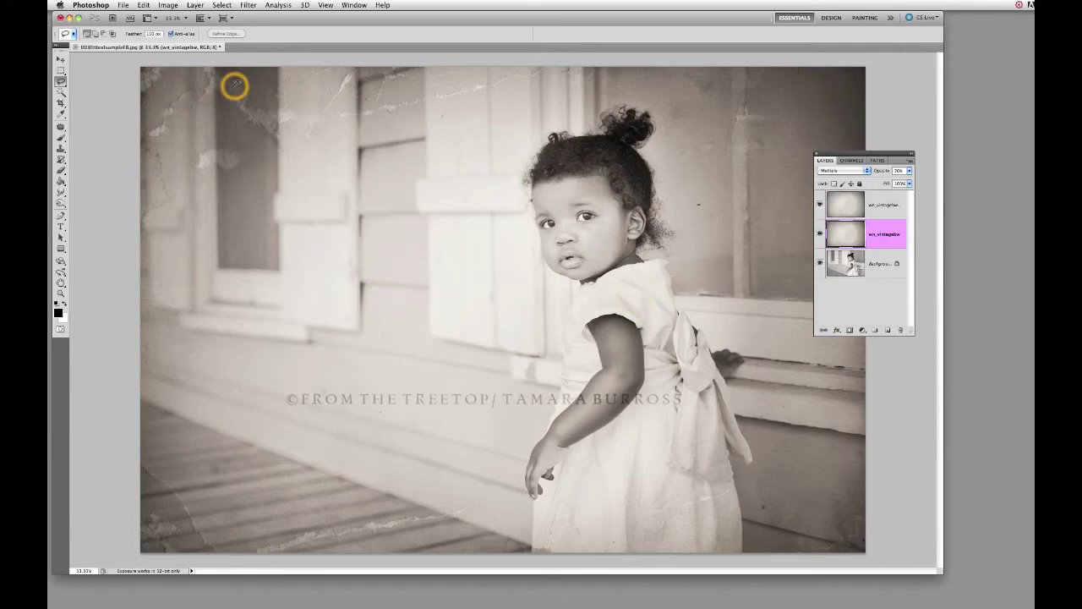
{"action": "scroll", "coordinate": [234, 85], "scroll_direction": "up", "scroll_amount": 3}
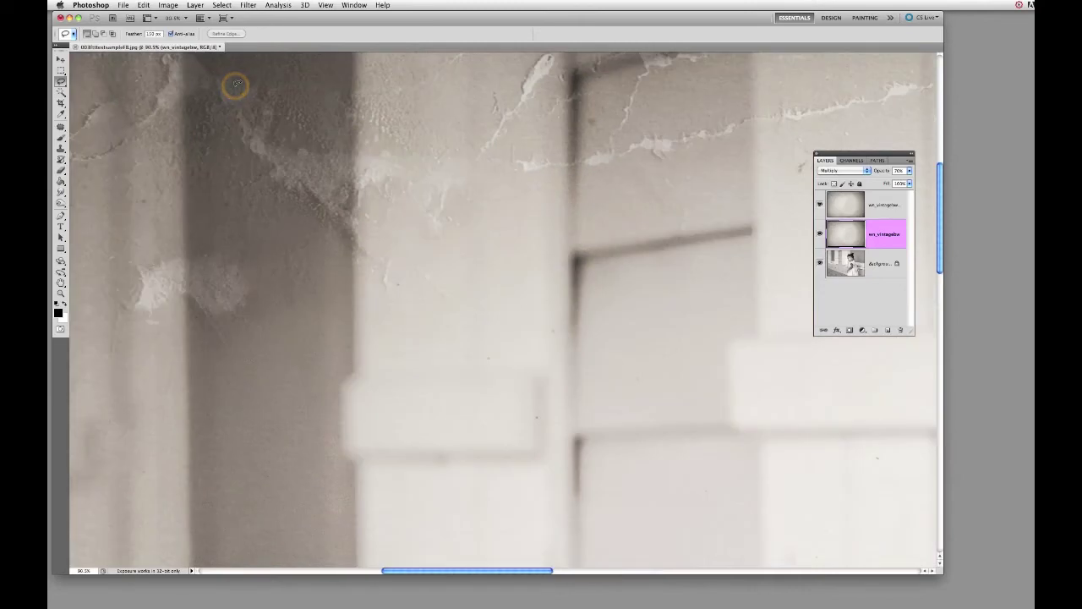
{"action": "key", "text": "super+0"}
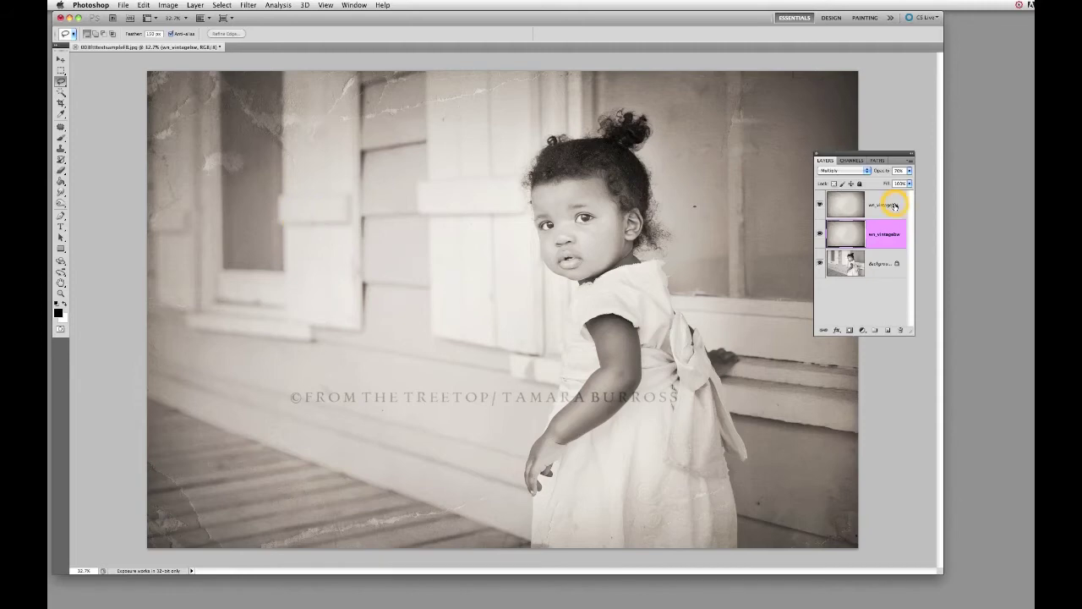
Lower the top texture copy's opacity to about 50%.
{"action": "left_click", "coordinate": [889, 205]}
{"action": "left_click", "coordinate": [889, 204]}
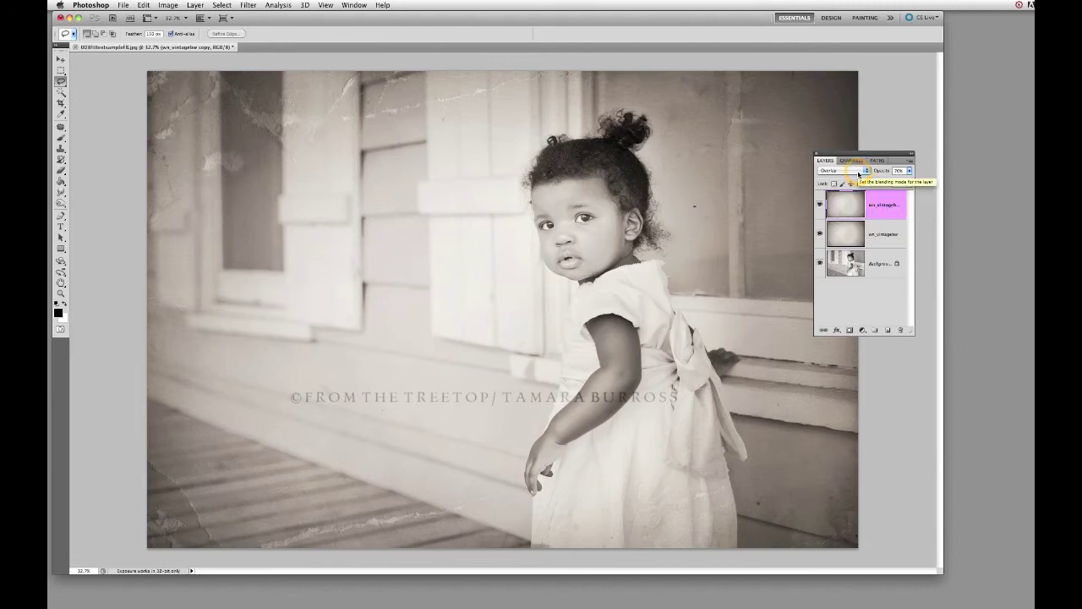
{"action": "left_click", "coordinate": [909, 171]}
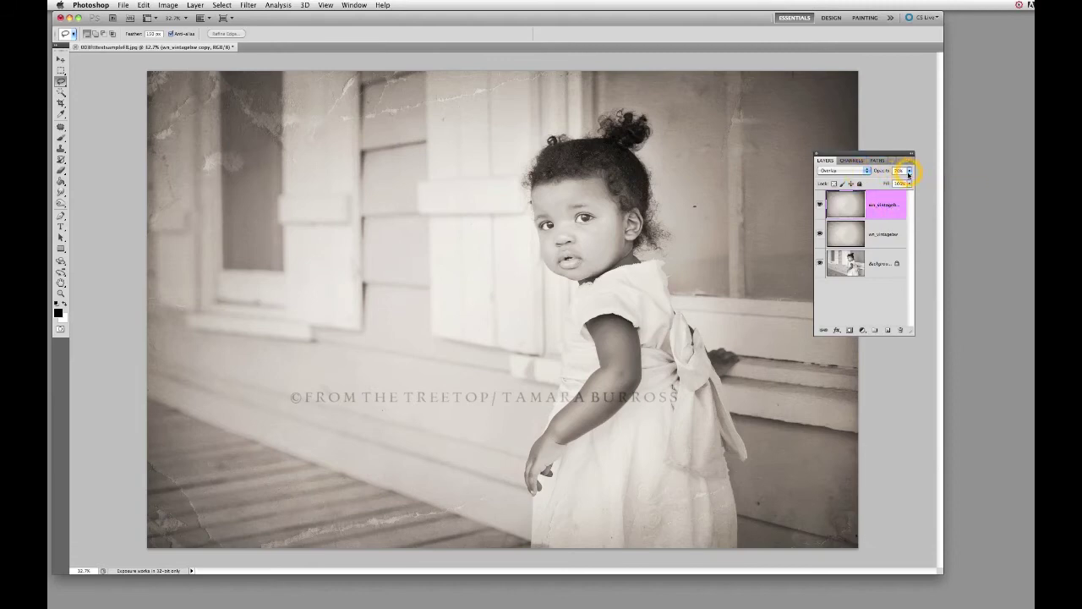
{"action": "left_click_drag", "start_coordinate": [894, 180], "coordinate": [887, 181]}
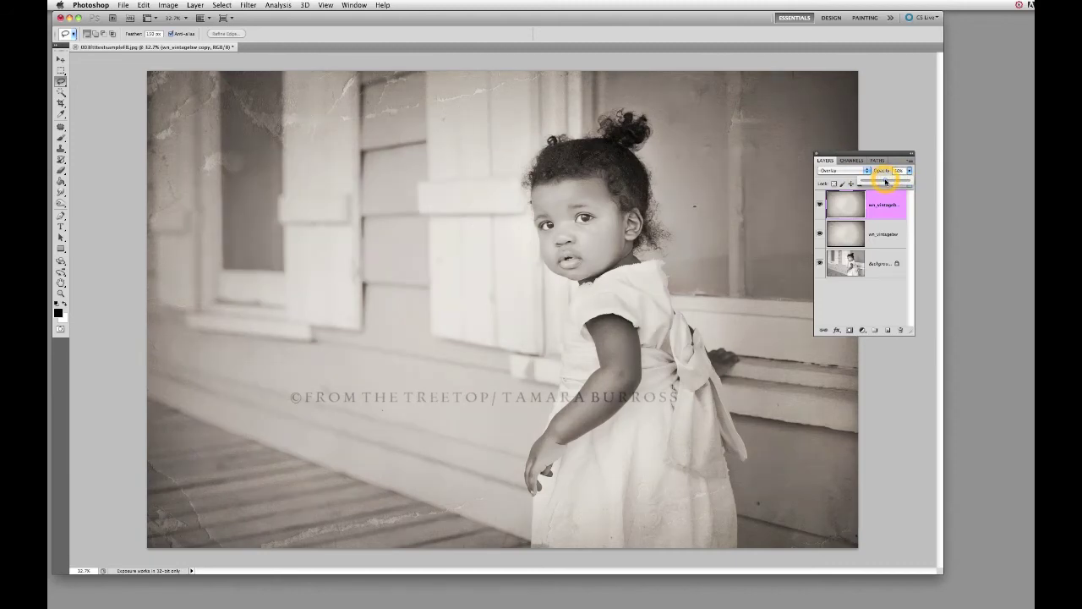
Hide and reshow the lower wn_vintagebw texture layer to compare the effect.
{"action": "left_click", "coordinate": [877, 239]}
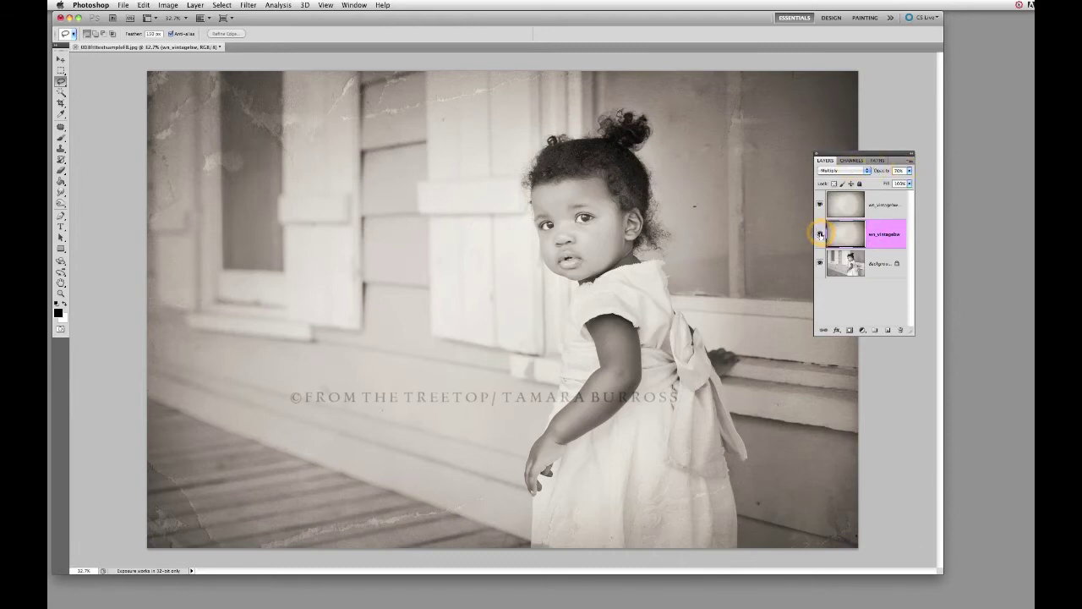
{"action": "left_click", "coordinate": [820, 234]}
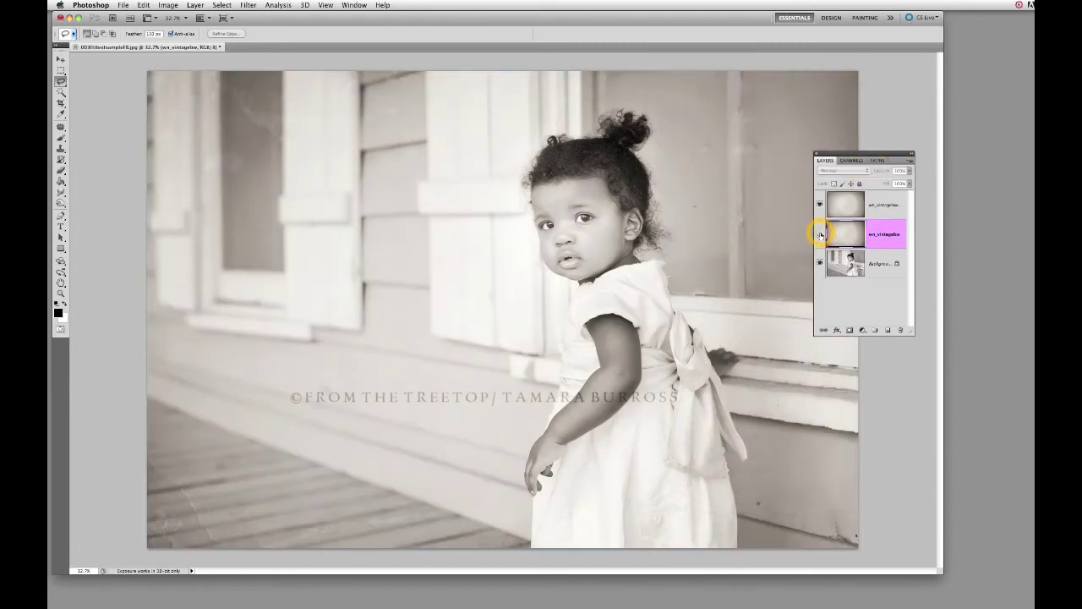
{"action": "left_click", "coordinate": [820, 234]}
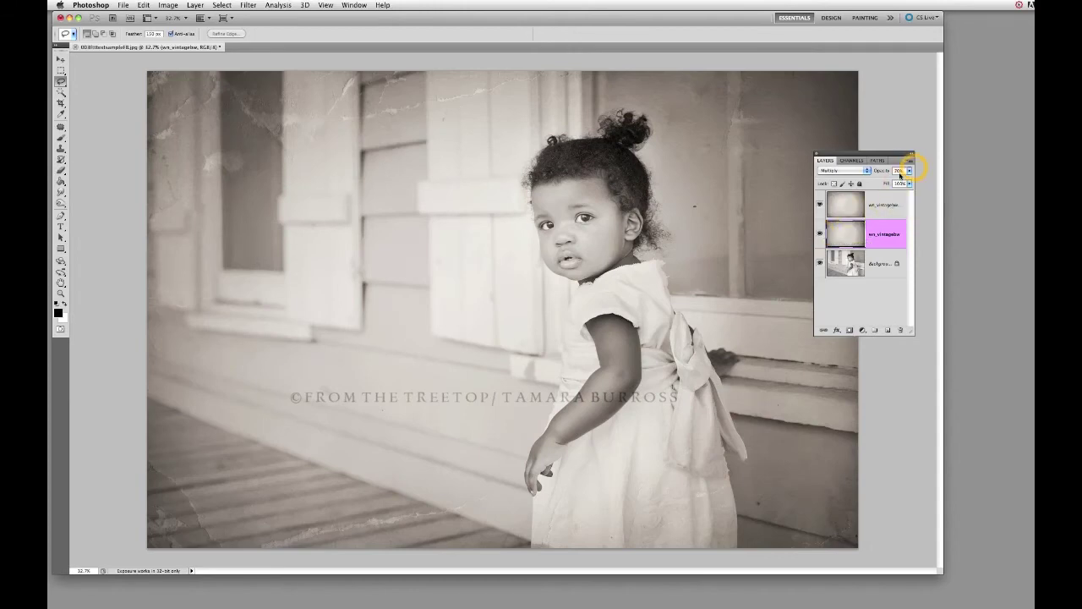
{"action": "left_click", "coordinate": [850, 205]}
{"action": "left_click", "coordinate": [195, 5]}
{"action": "left_click", "coordinate": [250, 322]}
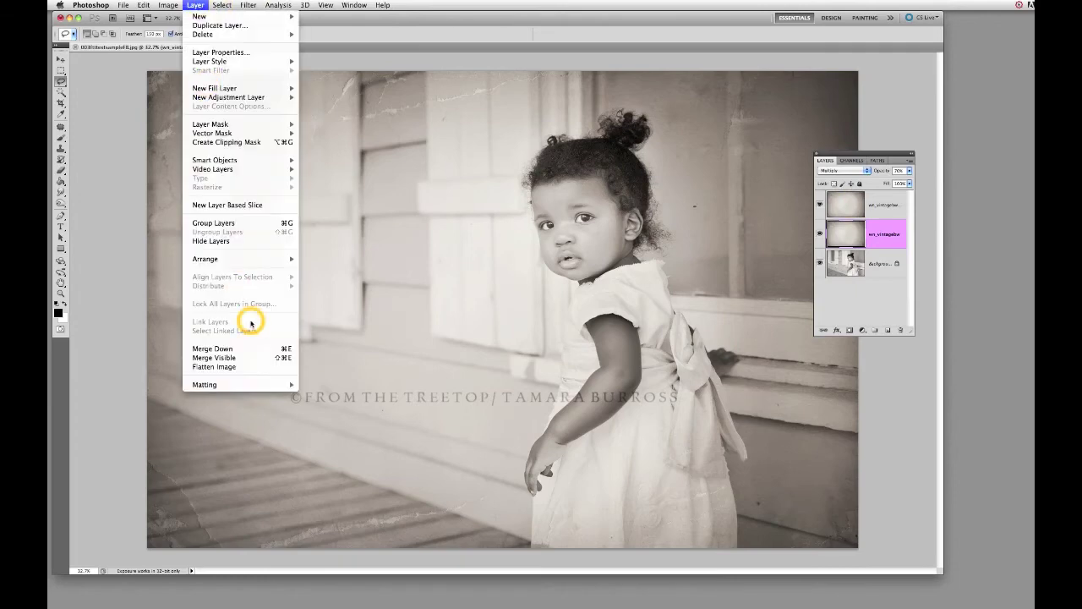
Flatten the image to a single Background layer, hide the panels, and start File > Open.
{"action": "left_click", "coordinate": [237, 366]}
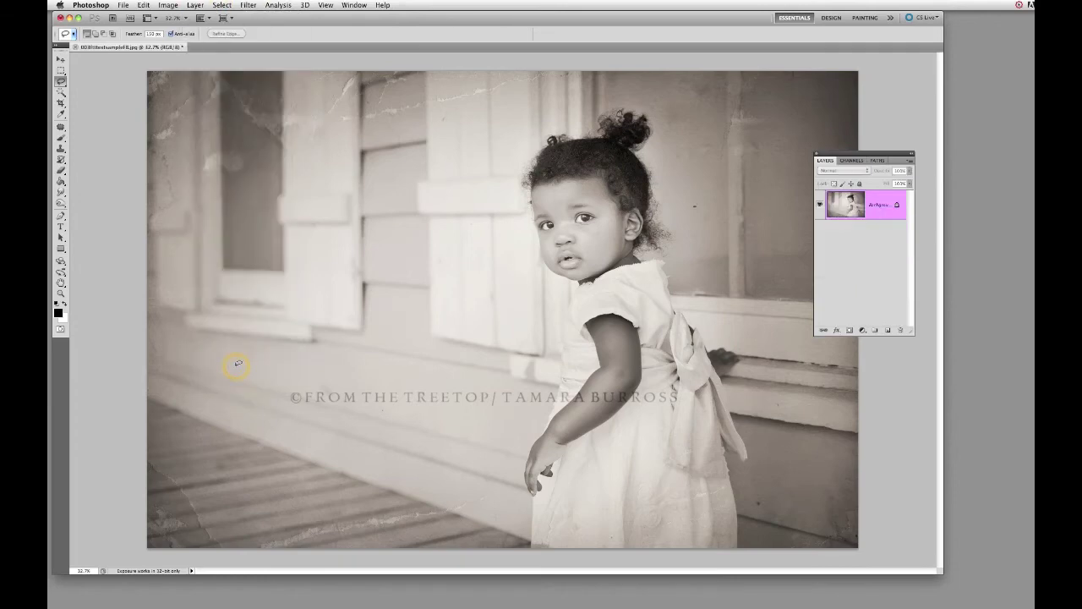
{"action": "key", "text": "F7"}
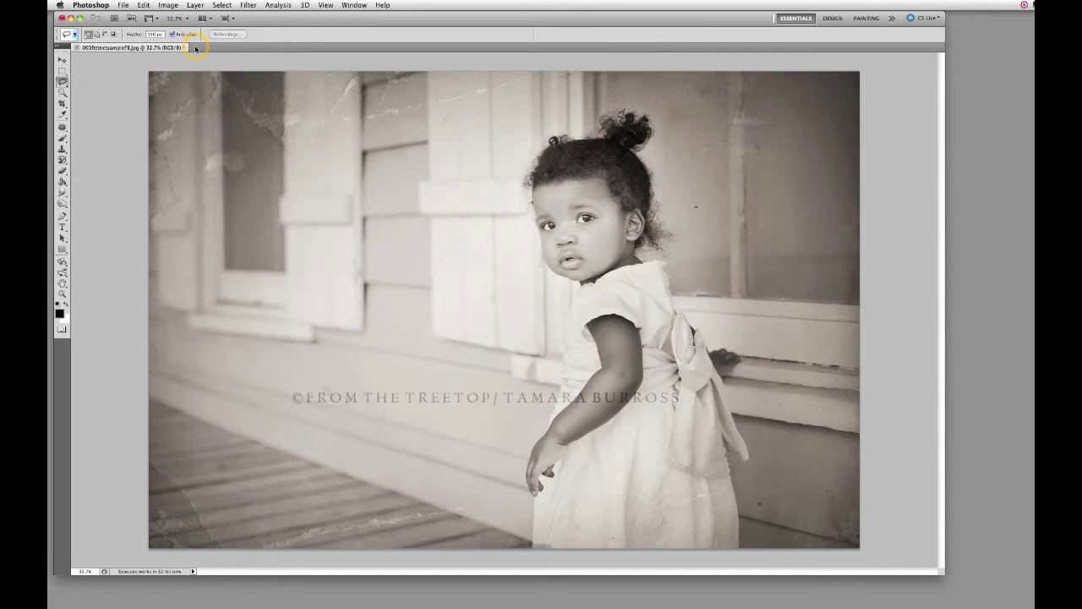
{"action": "left_click", "coordinate": [196, 48]}
{"action": "left_click", "coordinate": [123, 5]}
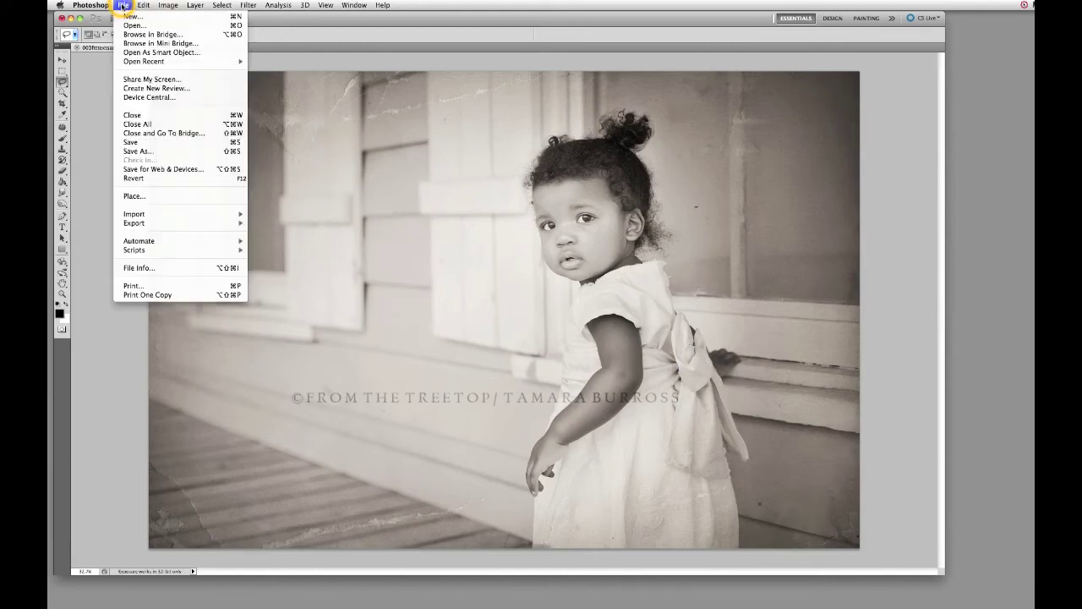
{"action": "left_click", "coordinate": [132, 25]}
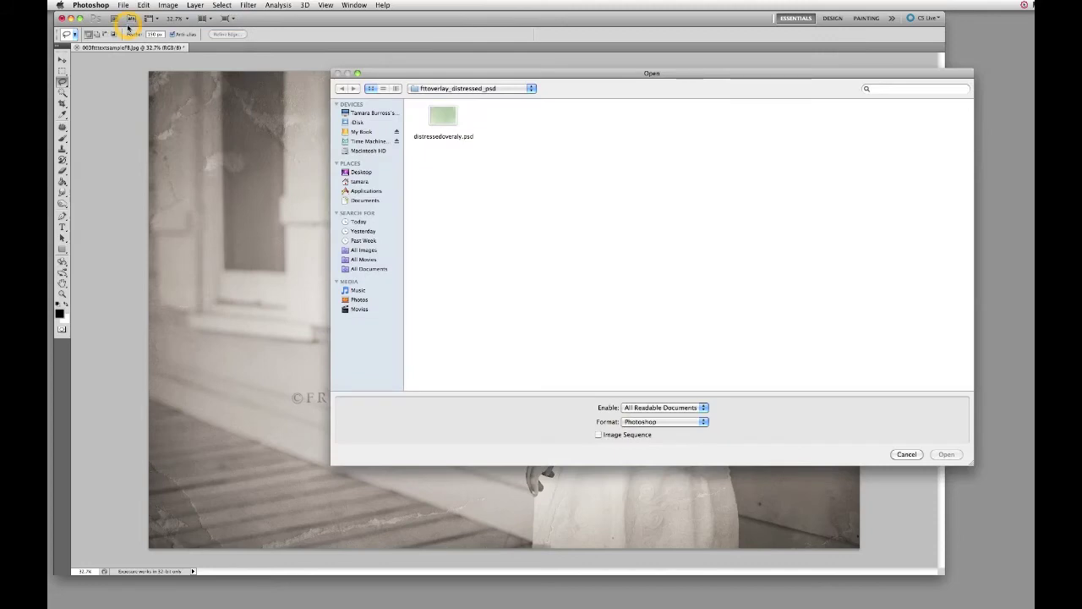
Open the green scratched texture distressedoverlay.psd and show both documents side by side.
{"action": "left_click", "coordinate": [573, 215]}
{"action": "left_click", "coordinate": [444, 115]}
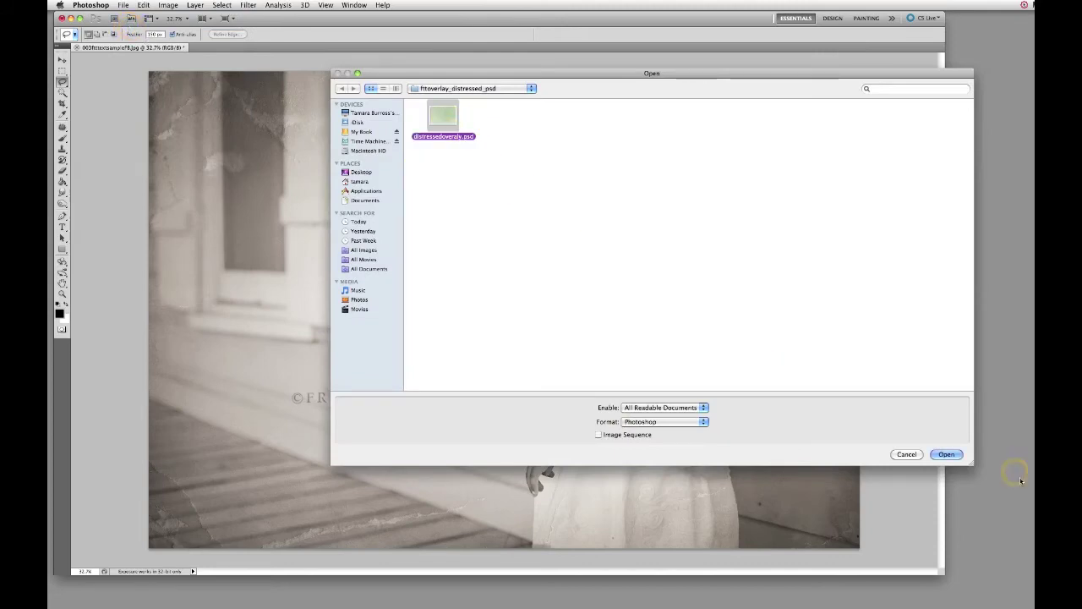
{"action": "left_click", "coordinate": [946, 454]}
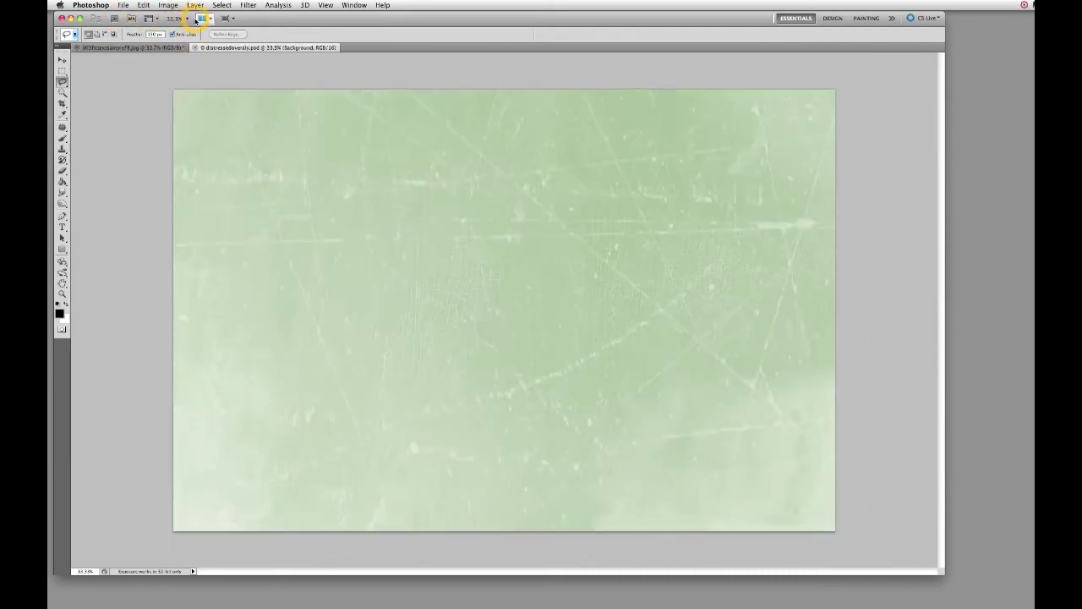
{"action": "left_click", "coordinate": [203, 17]}
Arrange the portrait and texture documents 2-Up, choose the Move tool, and show the Layers panel.
{"action": "left_click", "coordinate": [203, 53]}
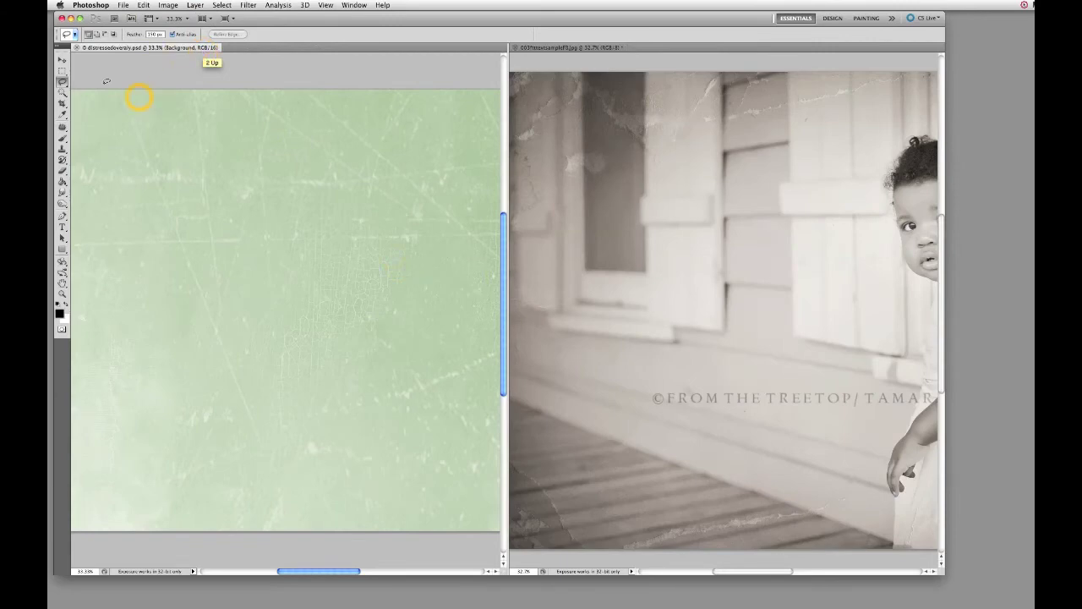
{"action": "left_click", "coordinate": [62, 59]}
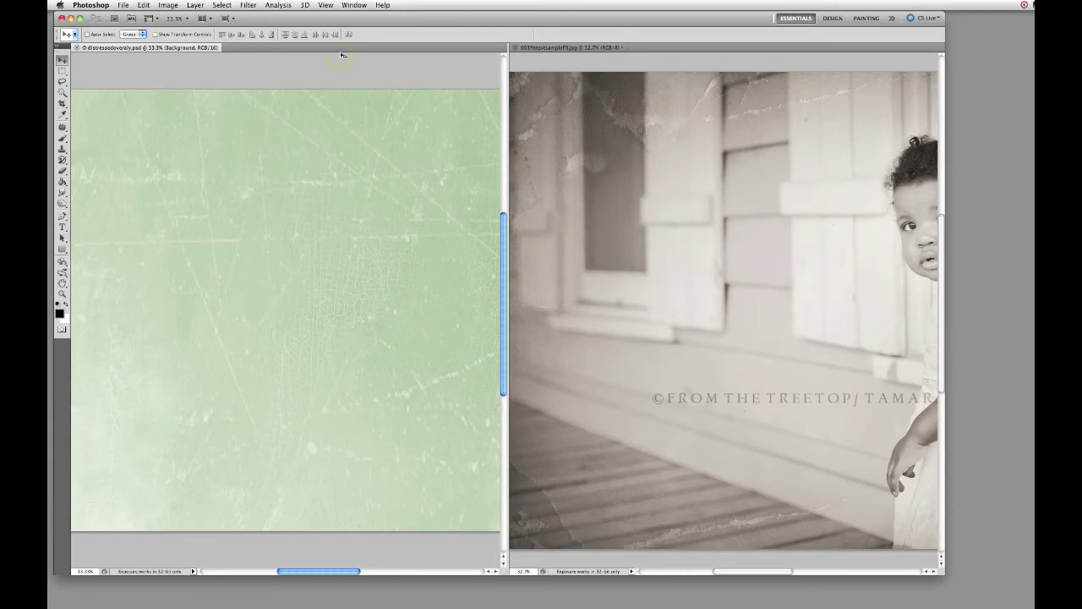
{"action": "left_click", "coordinate": [326, 5]}
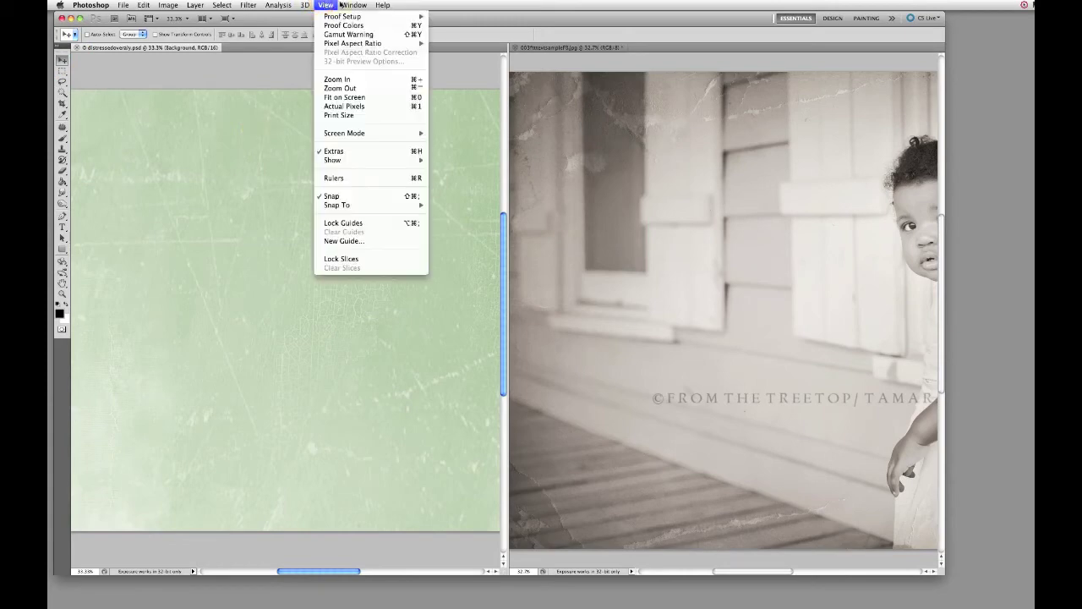
{"action": "mouse_move", "coordinate": [351, 5]}
{"action": "left_click", "coordinate": [347, 187]}
Make the scratch texture document active with its Layer 1 selected.
{"action": "left_click", "coordinate": [850, 243]}
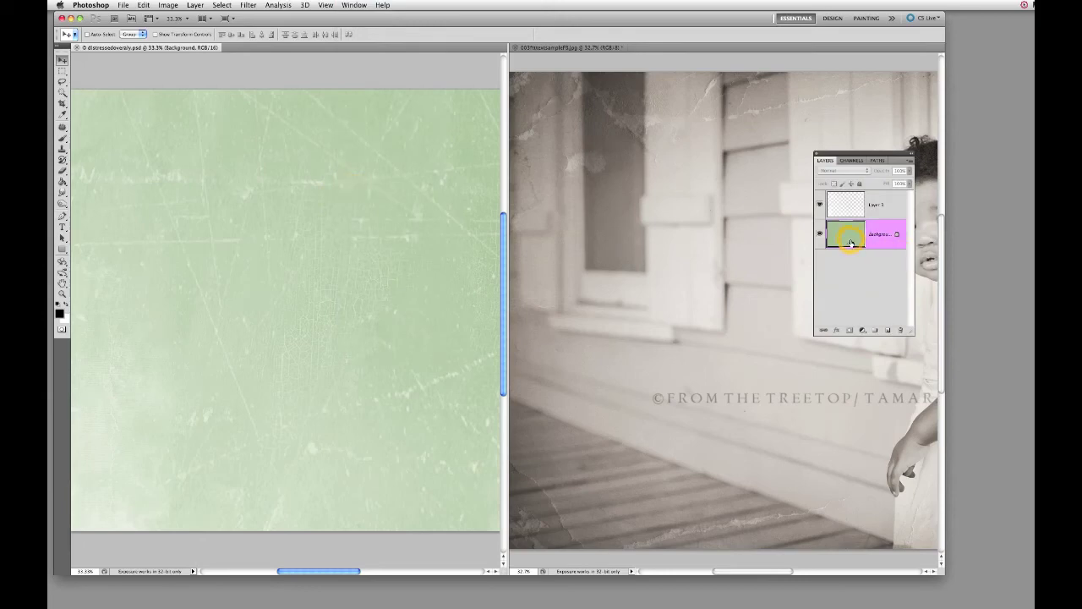
{"action": "left_click", "coordinate": [841, 244]}
{"action": "left_click", "coordinate": [851, 204]}
{"action": "left_click", "coordinate": [875, 204]}
{"action": "left_click", "coordinate": [820, 204]}
{"action": "left_click", "coordinate": [198, 181]}
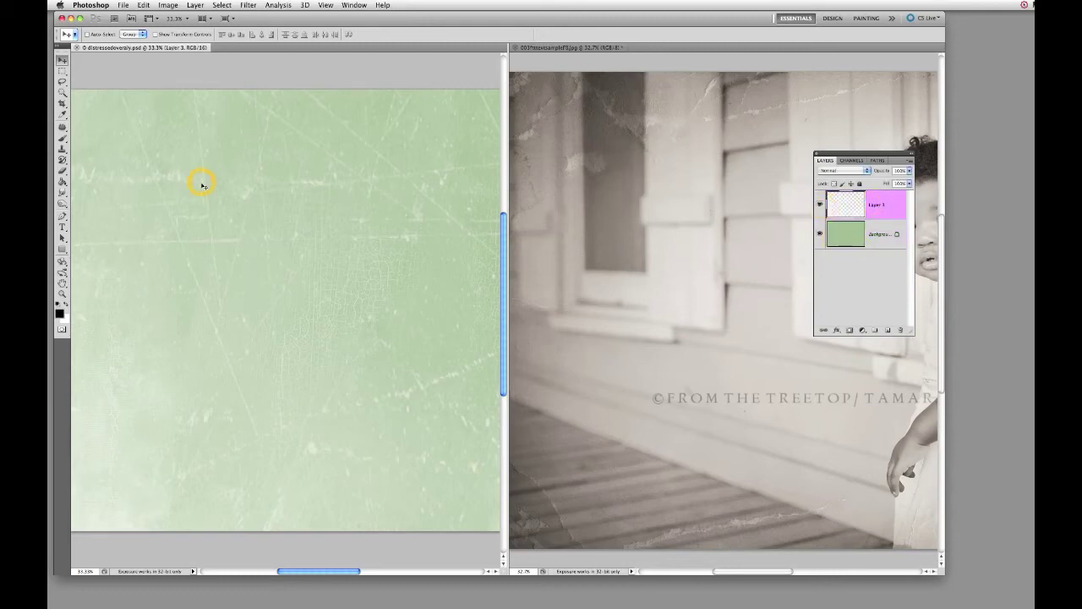
{"action": "left_click", "coordinate": [799, 222]}
{"action": "left_click", "coordinate": [445, 219]}
With the Move tool, drag the texture's Layer 1 onto the portrait, then close the texture document.
{"action": "left_click", "coordinate": [62, 60]}
{"action": "left_click", "coordinate": [768, 141]}
{"action": "left_click", "coordinate": [861, 205]}
{"action": "left_click", "coordinate": [843, 201]}
{"action": "left_click", "coordinate": [890, 207]}
{"action": "left_click_drag", "start_coordinate": [343, 233], "coordinate": [729, 259]}
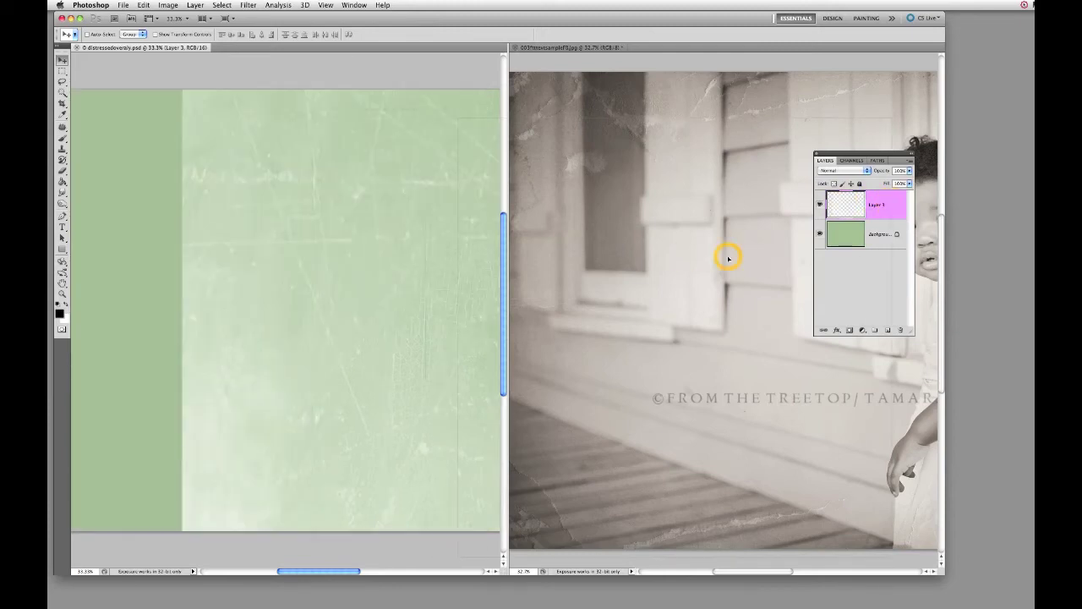
{"action": "left_click", "coordinate": [77, 48]}
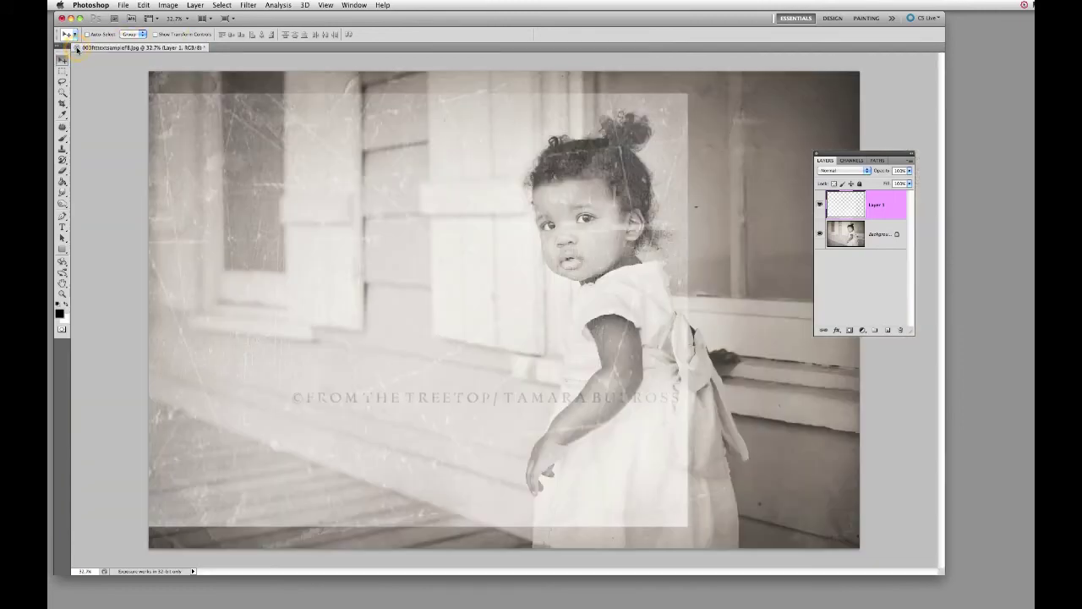
Shift the texture overlay further right over the portrait.
{"action": "scroll", "coordinate": [383, 175], "scroll_direction": "down", "scroll_amount": 3}
{"action": "scroll", "coordinate": [383, 175], "scroll_direction": "up", "scroll_amount": 3}
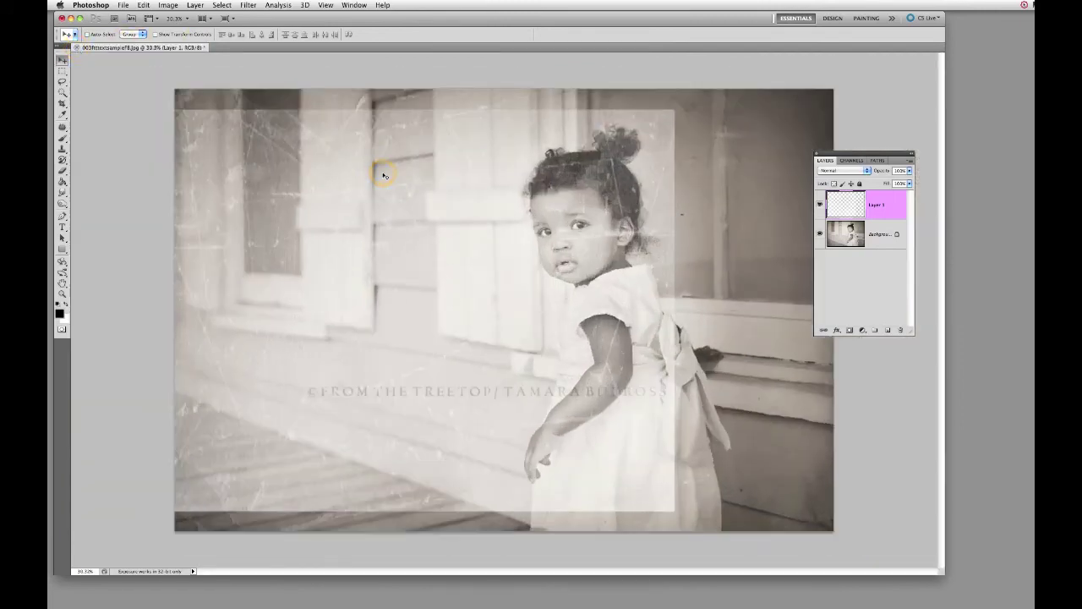
{"action": "left_click_drag", "start_coordinate": [213, 142], "coordinate": [344, 146]}
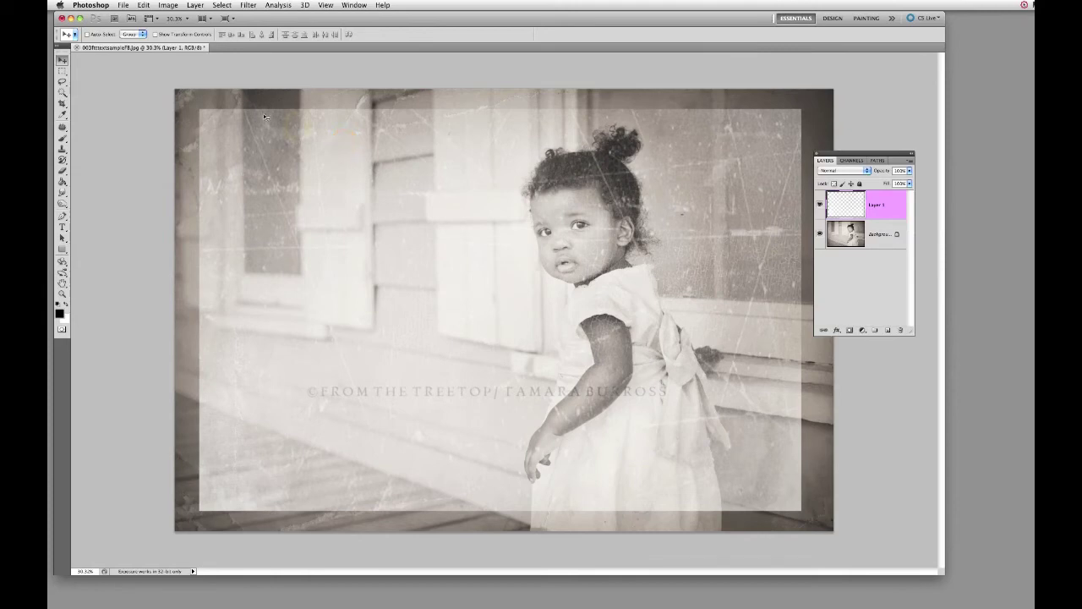
Free Transform Layer 1, stretching its top-left and bottom-right corners to fill the canvas, and commit.
{"action": "left_click", "coordinate": [144, 5]}
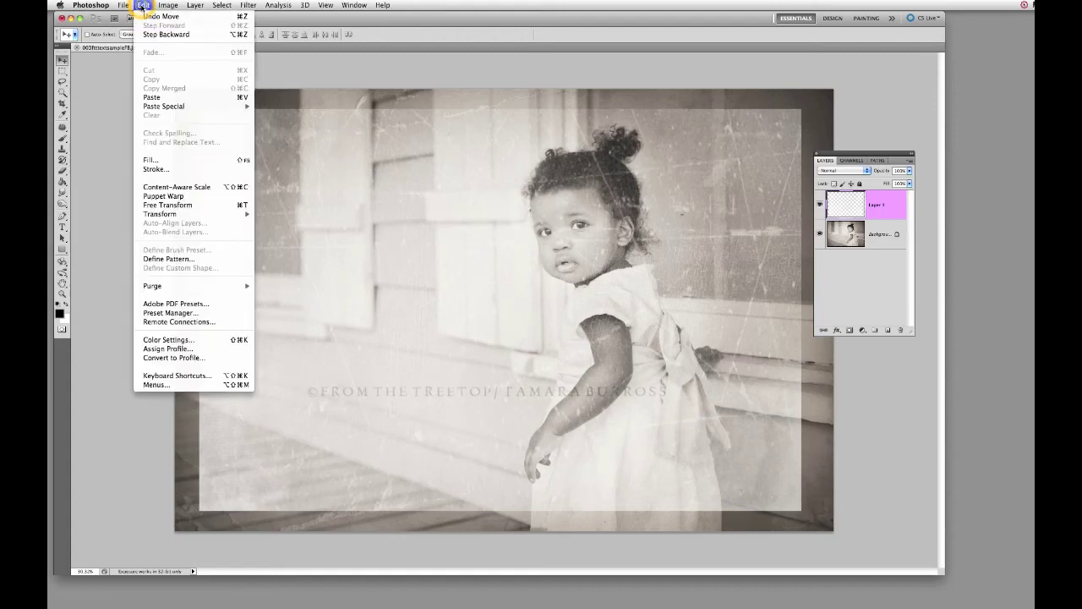
{"action": "left_click", "coordinate": [192, 206]}
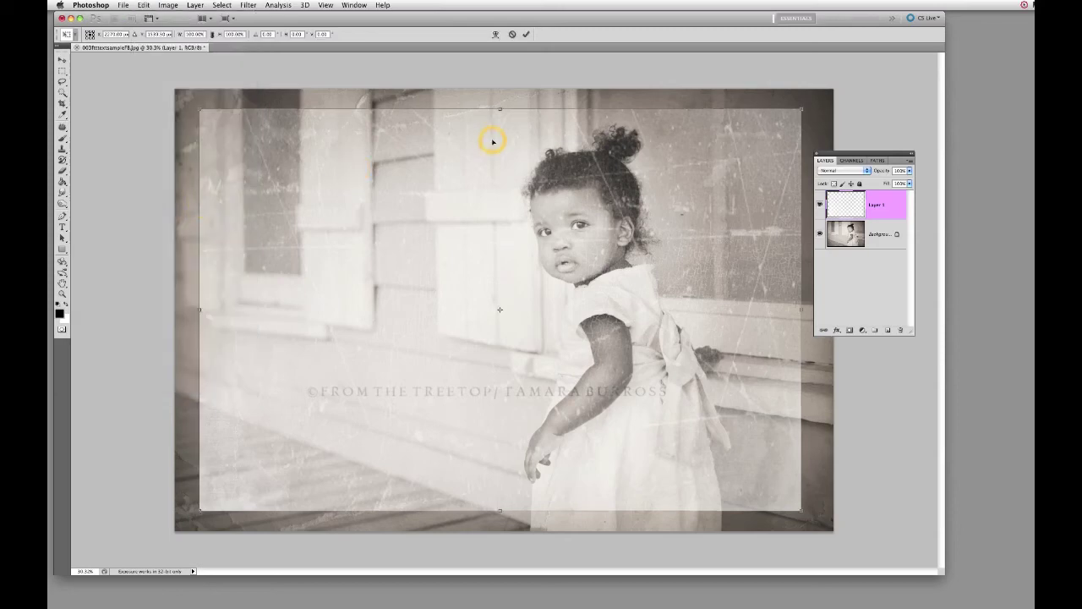
{"action": "left_click_drag", "start_coordinate": [199, 110], "coordinate": [164, 86]}
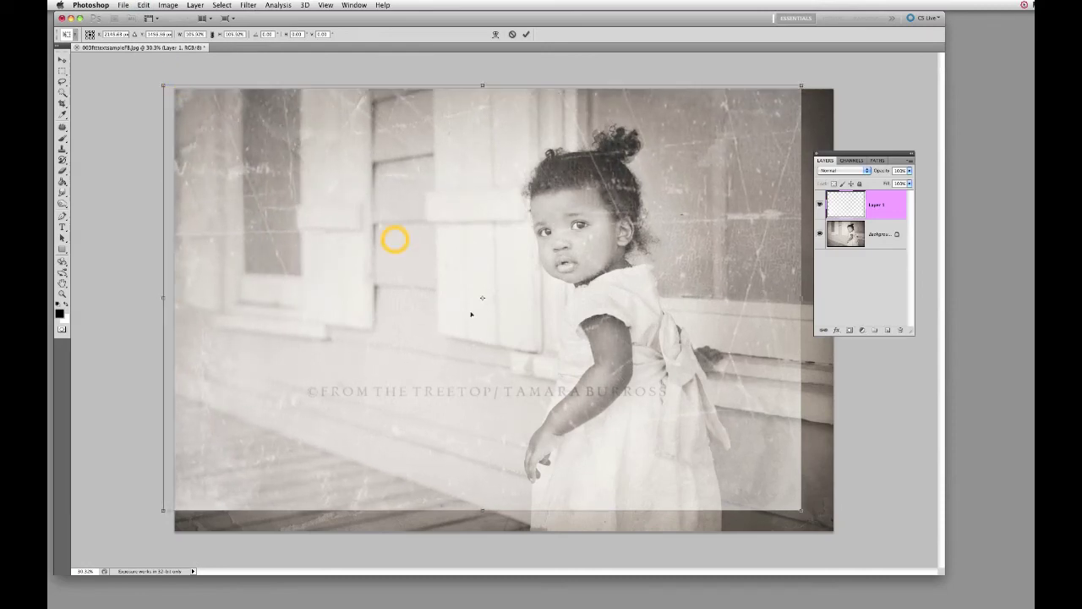
{"action": "left_click_drag", "start_coordinate": [802, 510], "coordinate": [846, 540]}
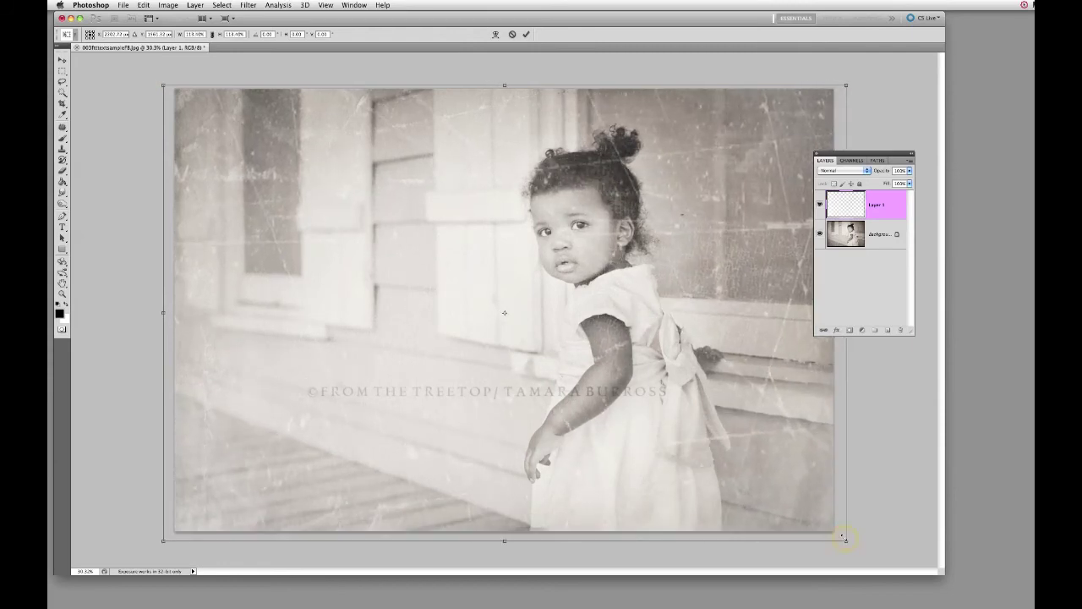
{"action": "key", "text": "Return"}
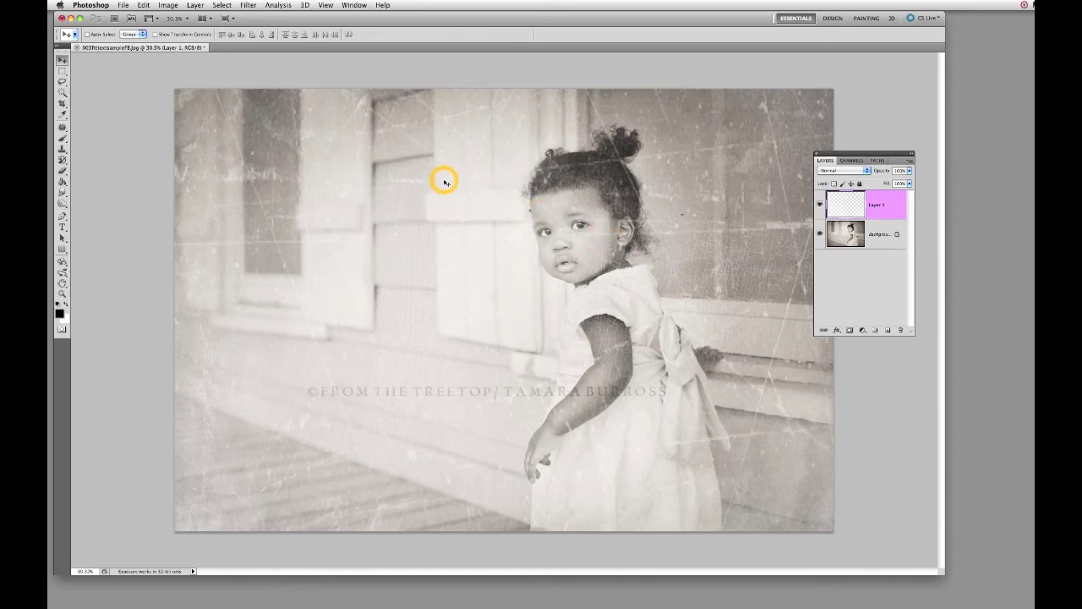
{"action": "scroll", "coordinate": [444, 181], "scroll_direction": "up", "scroll_amount": 2}
Adjust Layer 1's opacity, set its blend mode to Soft Light, and zoom out to view the whole photo.
{"action": "scroll", "coordinate": [444, 181], "scroll_direction": "down", "scroll_amount": 3}
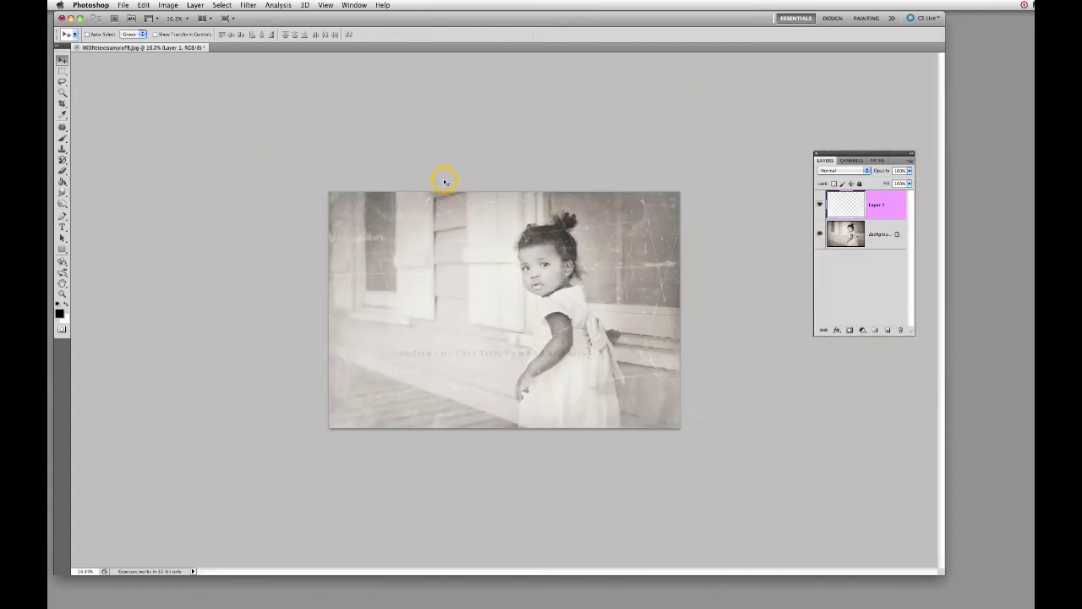
{"action": "scroll", "coordinate": [444, 181], "scroll_direction": "up", "scroll_amount": 1}
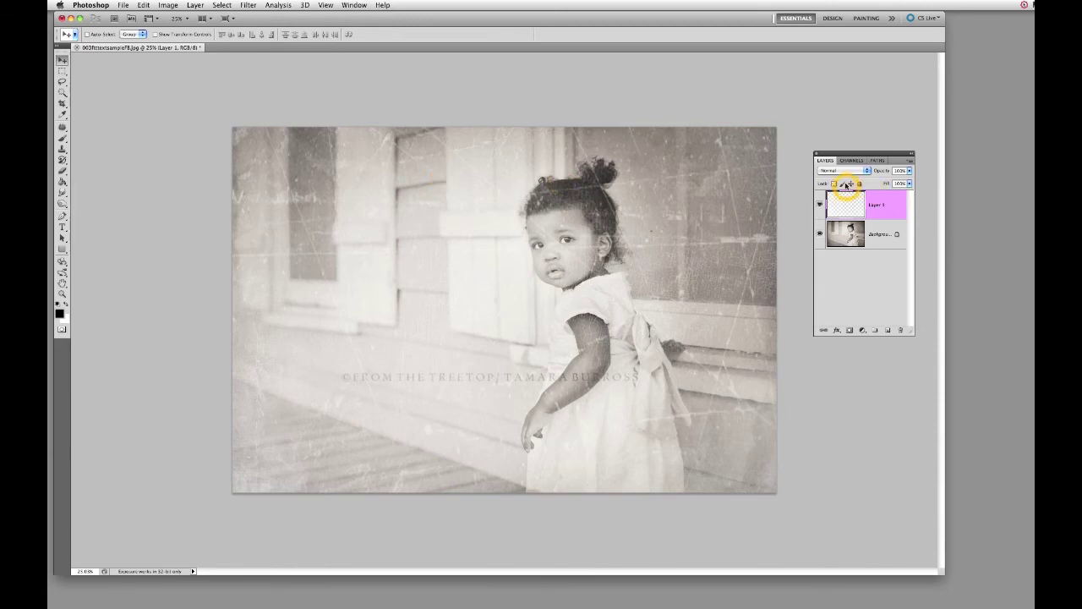
{"action": "mouse_move", "coordinate": [910, 170]}
{"action": "left_mouse_down"}
{"action": "mouse_move", "coordinate": [891, 182]}
{"action": "mouse_move", "coordinate": [910, 180]}
{"action": "left_mouse_up"}
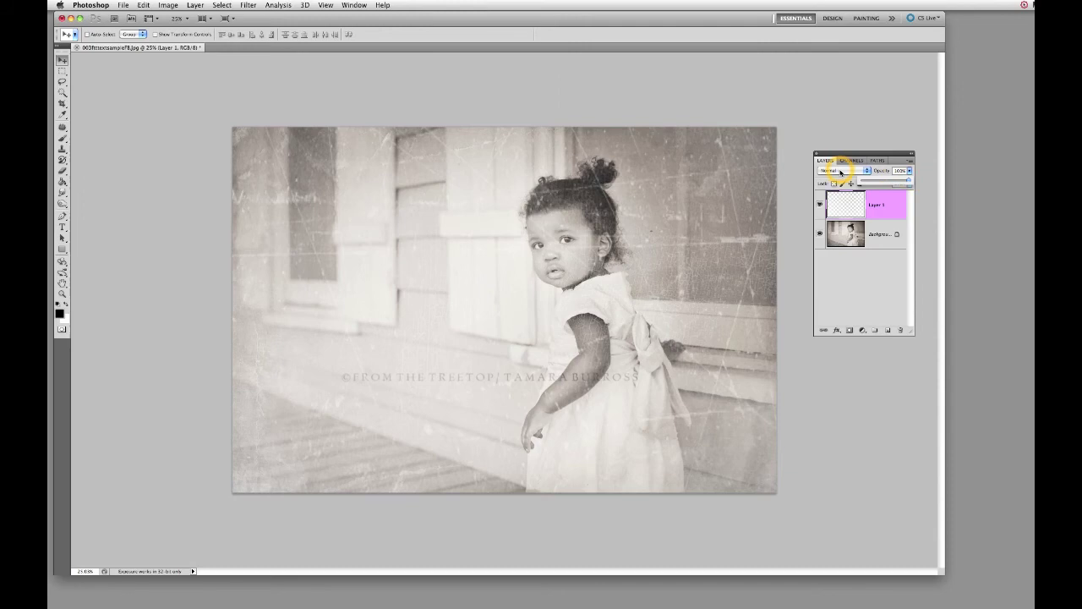
{"action": "left_click", "coordinate": [840, 171]}
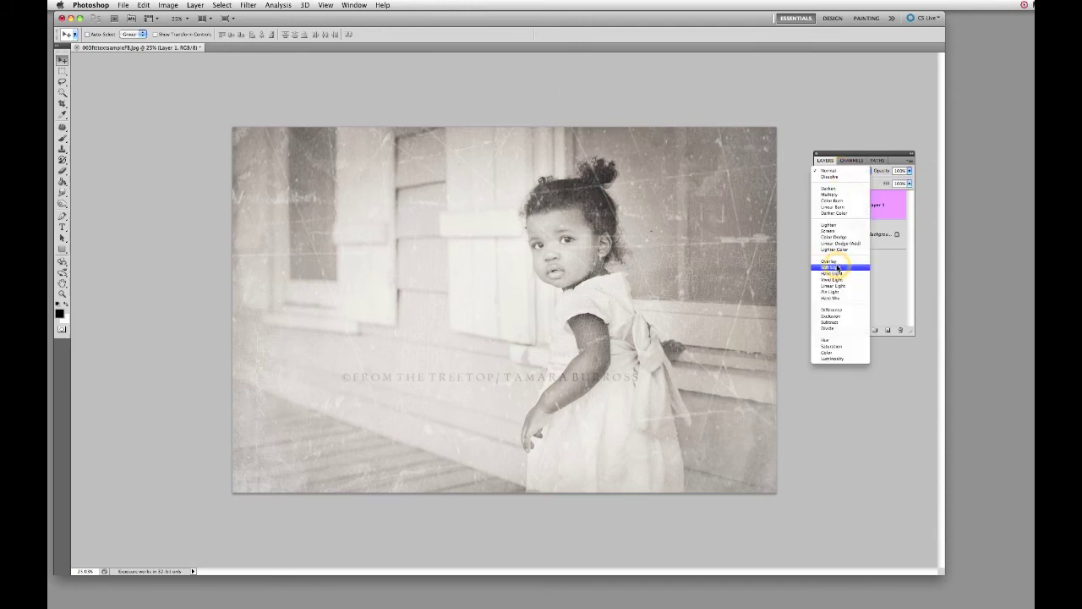
{"action": "left_click", "coordinate": [837, 267]}
{"action": "key", "text": "super+minus"}
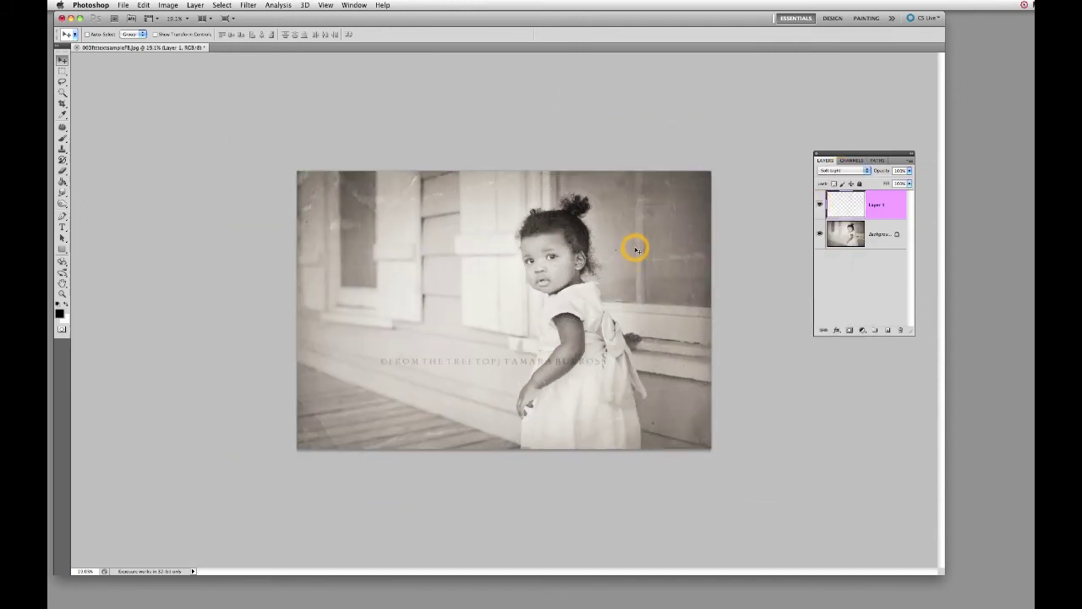
{"action": "scroll", "coordinate": [637, 249], "scroll_direction": "up", "scroll_amount": 5}
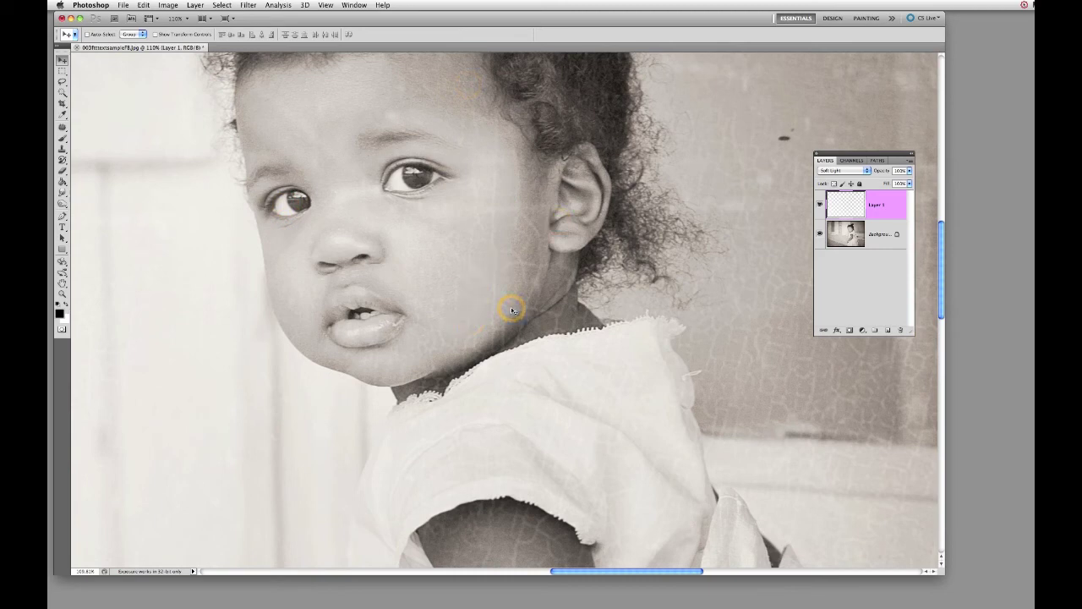
{"action": "scroll", "coordinate": [511, 310], "scroll_direction": "down", "scroll_amount": 10}
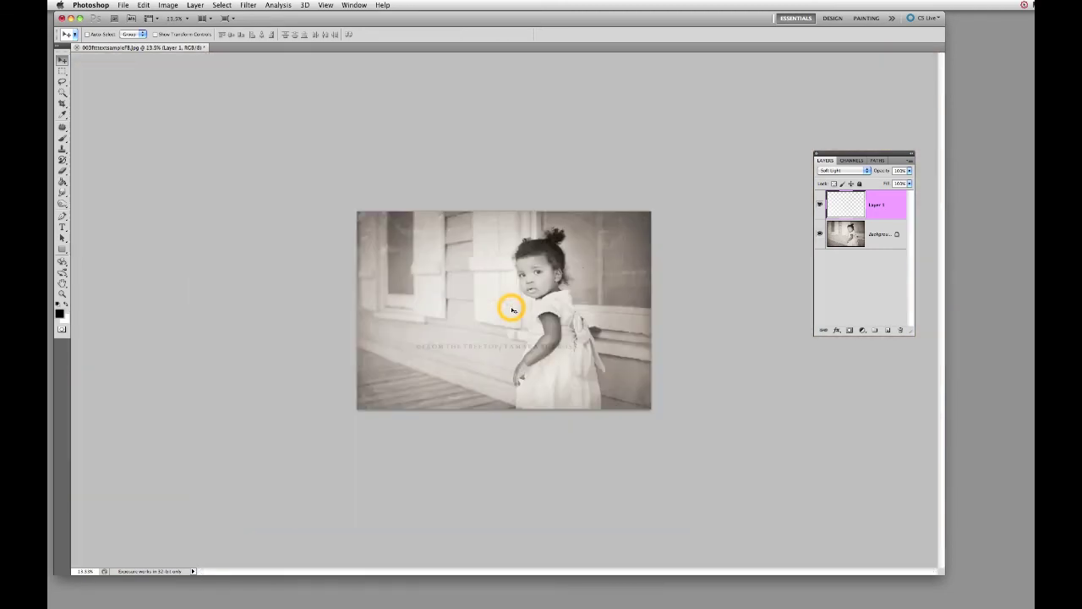
{"action": "scroll", "coordinate": [511, 311], "scroll_direction": "up", "scroll_amount": 3}
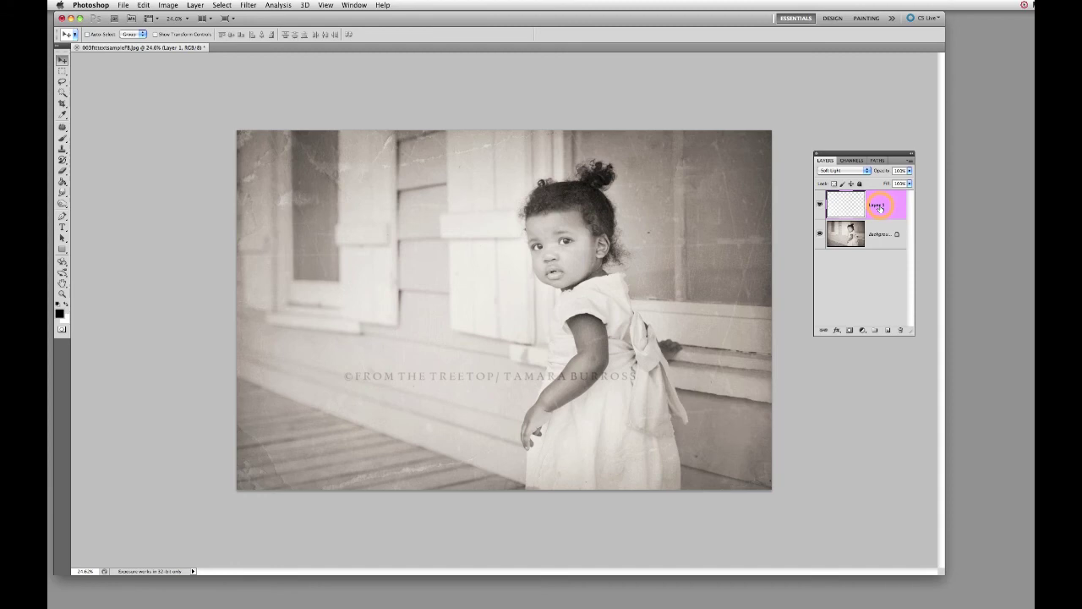
Choose the Eraser with a fully soft brush at 0% hardness.
{"action": "left_click", "coordinate": [63, 172]}
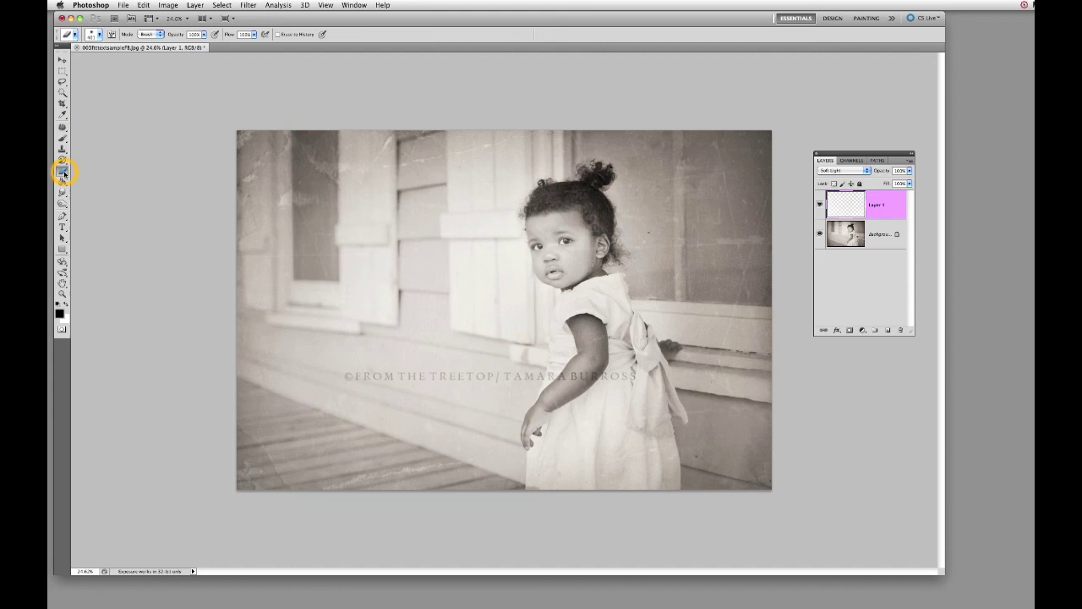
{"action": "left_click", "coordinate": [95, 34]}
{"action": "left_click_drag", "start_coordinate": [78, 84], "coordinate": [68, 79]}
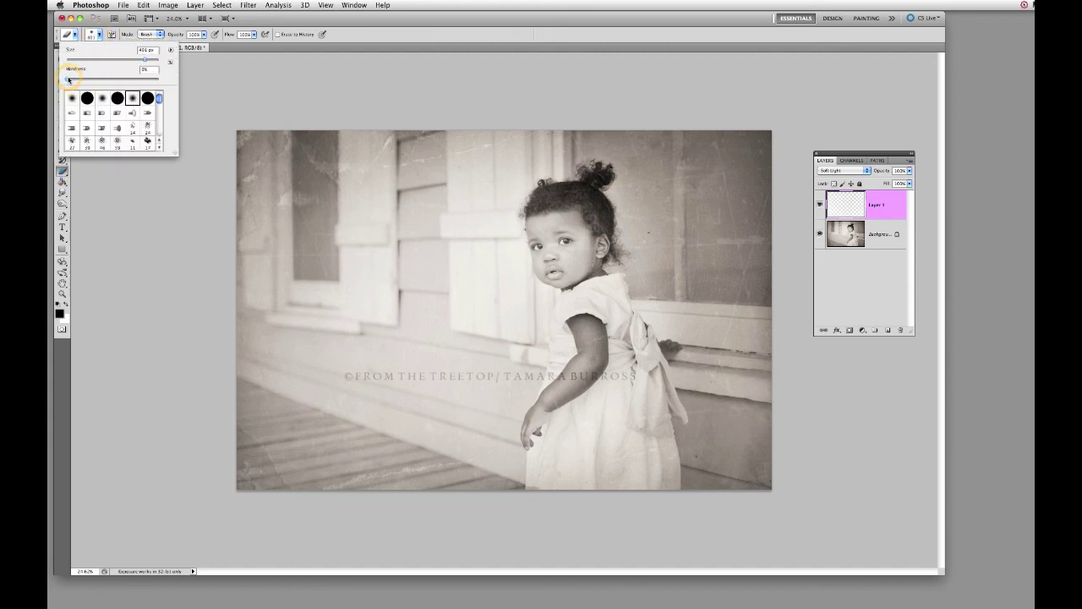
{"action": "left_click", "coordinate": [568, 245]}
Erase the texture from the girl's eye, forehead, cheek, hairline and arm.
{"action": "mouse_move", "coordinate": [567, 243]}
{"action": "left_mouse_down"}
{"action": "mouse_move", "coordinate": [548, 262]}
{"action": "mouse_move", "coordinate": [571, 271]}
{"action": "mouse_move", "coordinate": [592, 254]}
{"action": "left_mouse_up"}
{"action": "scroll", "coordinate": [626, 208], "scroll_direction": "up", "scroll_amount": 5}
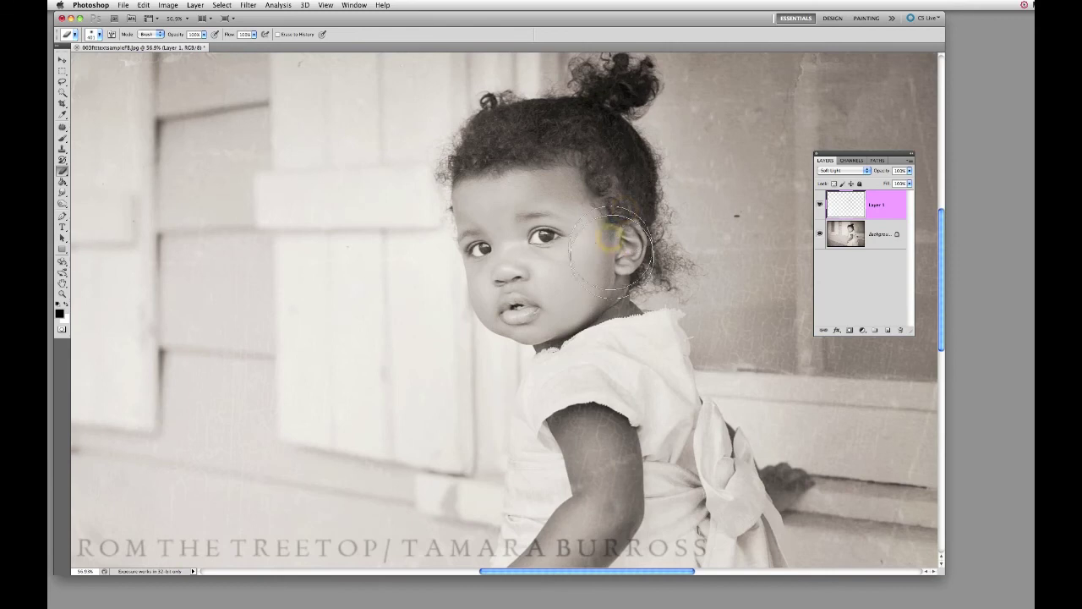
{"action": "left_click_drag", "start_coordinate": [607, 275], "coordinate": [533, 161]}
{"action": "left_click", "coordinate": [602, 436]}
{"action": "mouse_move", "coordinate": [602, 436]}
{"action": "left_mouse_down"}
{"action": "mouse_move", "coordinate": [595, 530]}
{"action": "mouse_move", "coordinate": [574, 426]}
{"action": "mouse_move", "coordinate": [589, 412]}
{"action": "mouse_move", "coordinate": [590, 374]}
{"action": "mouse_move", "coordinate": [552, 315]}
{"action": "mouse_move", "coordinate": [561, 347]}
{"action": "mouse_move", "coordinate": [527, 396]}
{"action": "left_mouse_up"}
{"action": "scroll", "coordinate": [587, 411], "scroll_direction": "down", "scroll_amount": 5}
Toggle Layer 1's visibility to compare the portrait with and without the texture.
{"action": "left_click", "coordinate": [820, 204]}
{"action": "left_click", "coordinate": [820, 204]}
{"action": "left_click", "coordinate": [820, 204]}
{"action": "left_click", "coordinate": [820, 204]}
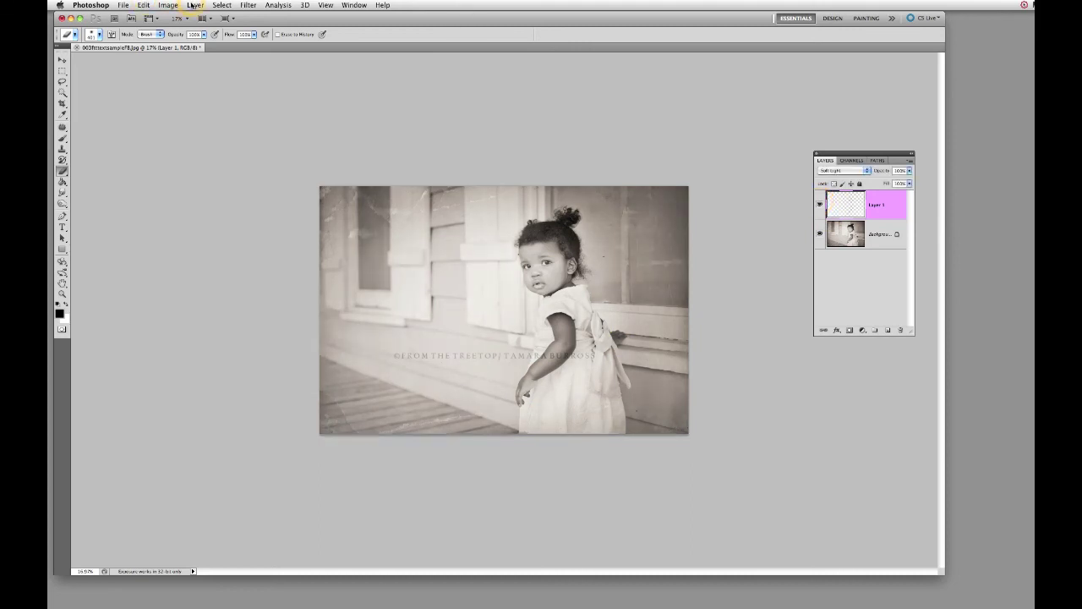
{"action": "left_click", "coordinate": [193, 5]}
Flatten the image and switch to the Burn Tool.
{"action": "left_click", "coordinate": [236, 367]}
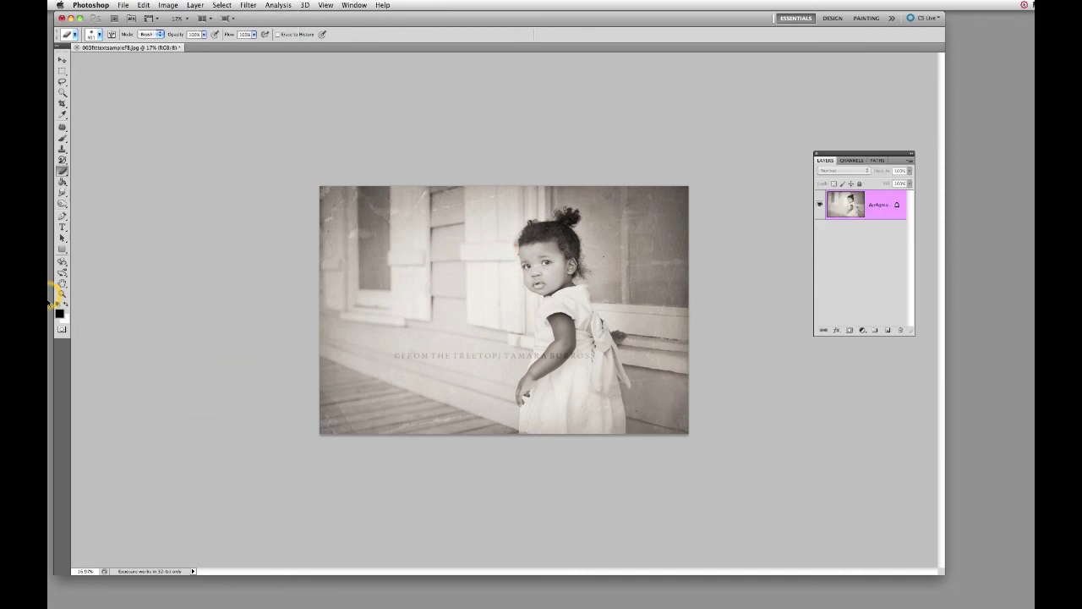
{"action": "left_click", "coordinate": [62, 204]}
{"action": "left_click", "coordinate": [61, 204]}
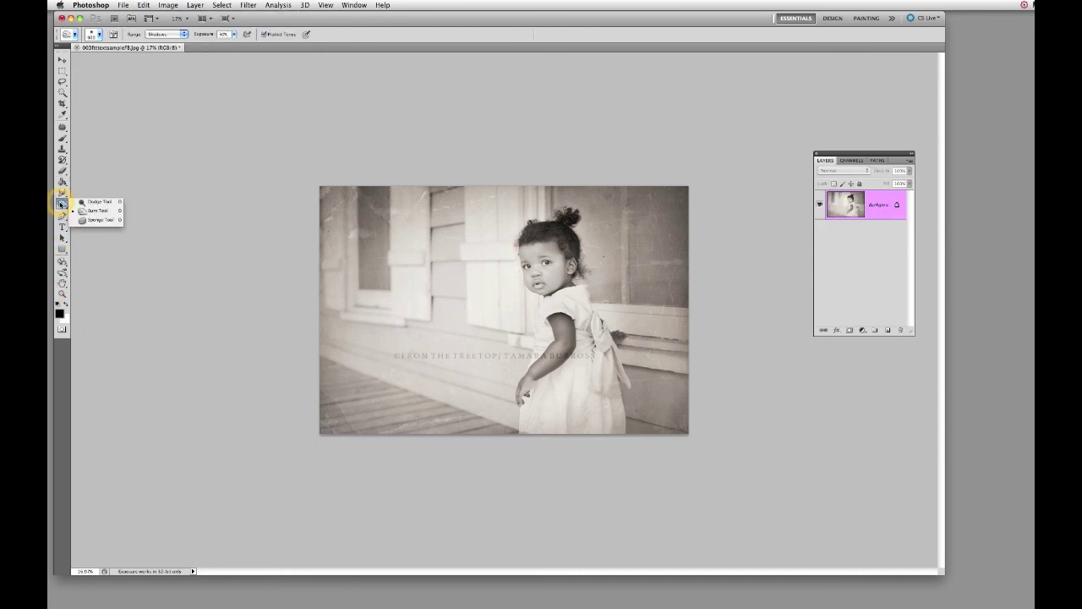
{"action": "left_click", "coordinate": [95, 211]}
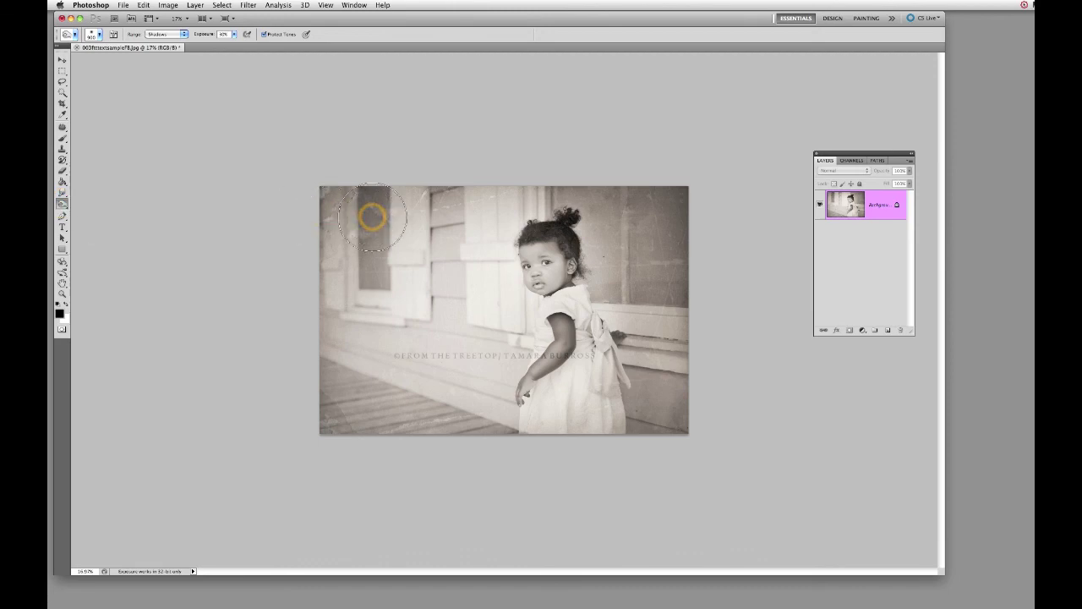
Burn the upper-left window, lower wall and right-side edge areas darker.
{"action": "scroll", "coordinate": [370, 215], "scroll_direction": "up", "scroll_amount": 1}
{"action": "mouse_move", "coordinate": [373, 216]}
{"action": "left_mouse_down"}
{"action": "mouse_move", "coordinate": [295, 177]}
{"action": "mouse_move", "coordinate": [306, 272]}
{"action": "mouse_move", "coordinate": [290, 372]}
{"action": "mouse_move", "coordinate": [327, 440]}
{"action": "mouse_move", "coordinate": [397, 465]}
{"action": "mouse_move", "coordinate": [361, 440]}
{"action": "mouse_move", "coordinate": [348, 319]}
{"action": "mouse_move", "coordinate": [378, 277]}
{"action": "mouse_move", "coordinate": [417, 179]}
{"action": "mouse_move", "coordinate": [355, 177]}
{"action": "mouse_move", "coordinate": [689, 172]}
{"action": "mouse_move", "coordinate": [704, 204]}
{"action": "mouse_move", "coordinate": [741, 218]}
{"action": "mouse_move", "coordinate": [699, 405]}
{"action": "mouse_move", "coordinate": [713, 464]}
{"action": "mouse_move", "coordinate": [594, 475]}
{"action": "mouse_move", "coordinate": [425, 462]}
{"action": "mouse_move", "coordinate": [265, 420]}
{"action": "mouse_move", "coordinate": [329, 211]}
{"action": "mouse_move", "coordinate": [313, 176]}
{"action": "mouse_move", "coordinate": [355, 163]}
{"action": "mouse_move", "coordinate": [428, 154]}
{"action": "left_mouse_up"}
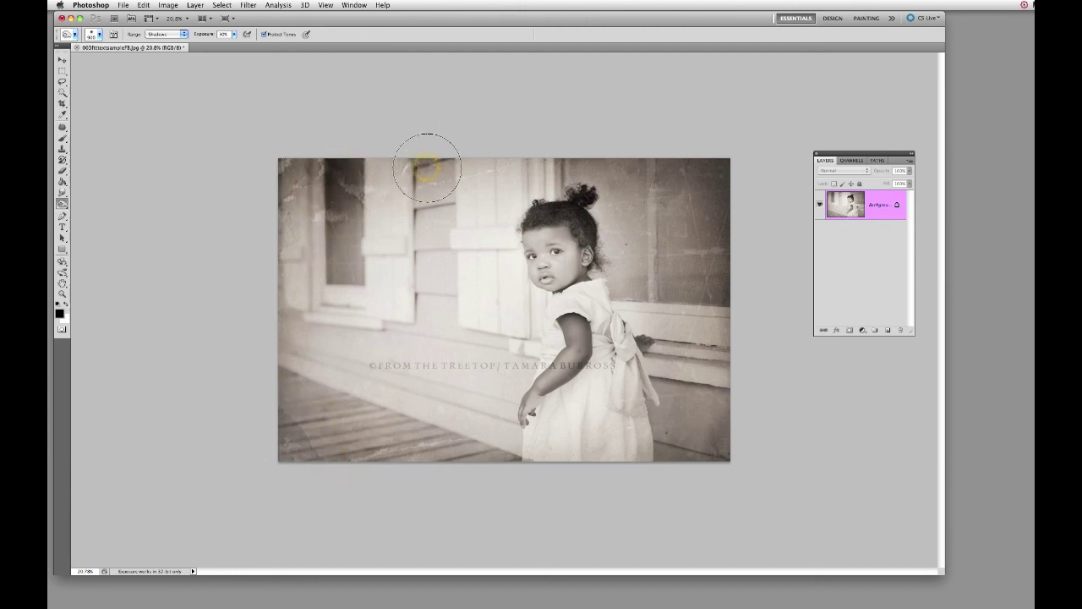
{"action": "mouse_move", "coordinate": [422, 309]}
{"action": "left_mouse_down"}
{"action": "mouse_move", "coordinate": [453, 346]}
{"action": "mouse_move", "coordinate": [467, 397]}
{"action": "mouse_move", "coordinate": [484, 393]}
{"action": "mouse_move", "coordinate": [377, 434]}
{"action": "left_mouse_up"}
{"action": "left_click", "coordinate": [788, 450]}
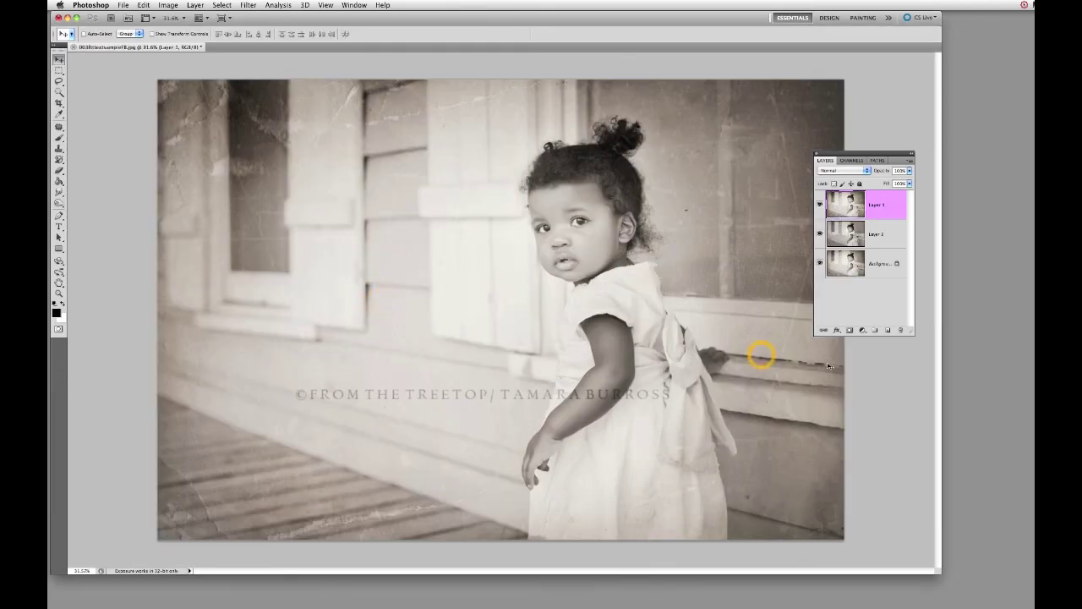
{"action": "left_click_drag", "start_coordinate": [764, 355], "coordinate": [713, 395]}
{"action": "left_click", "coordinate": [819, 204]}
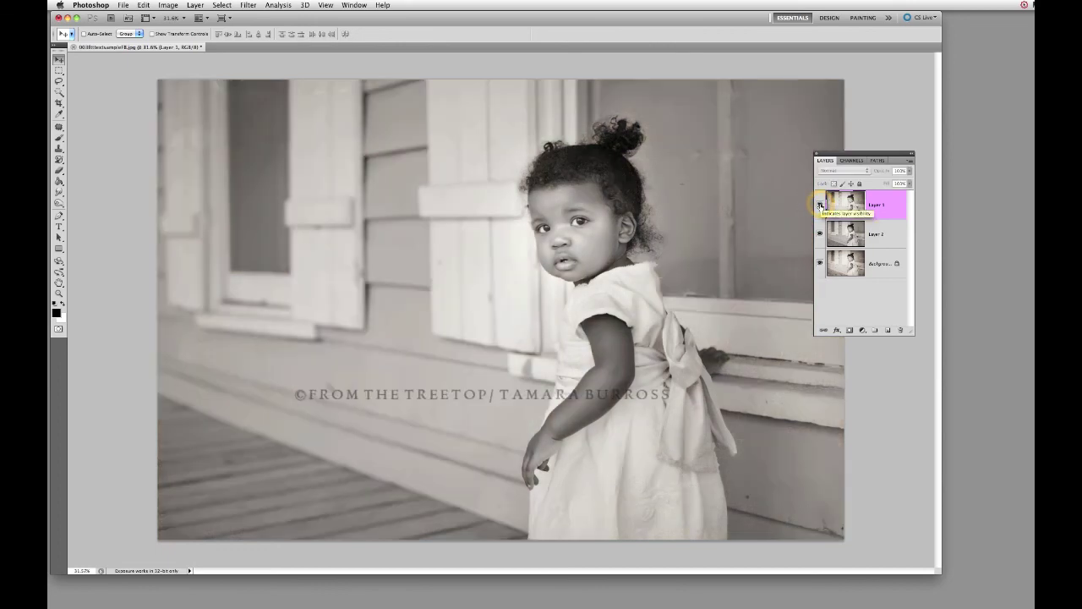
{"action": "left_click", "coordinate": [819, 205]}
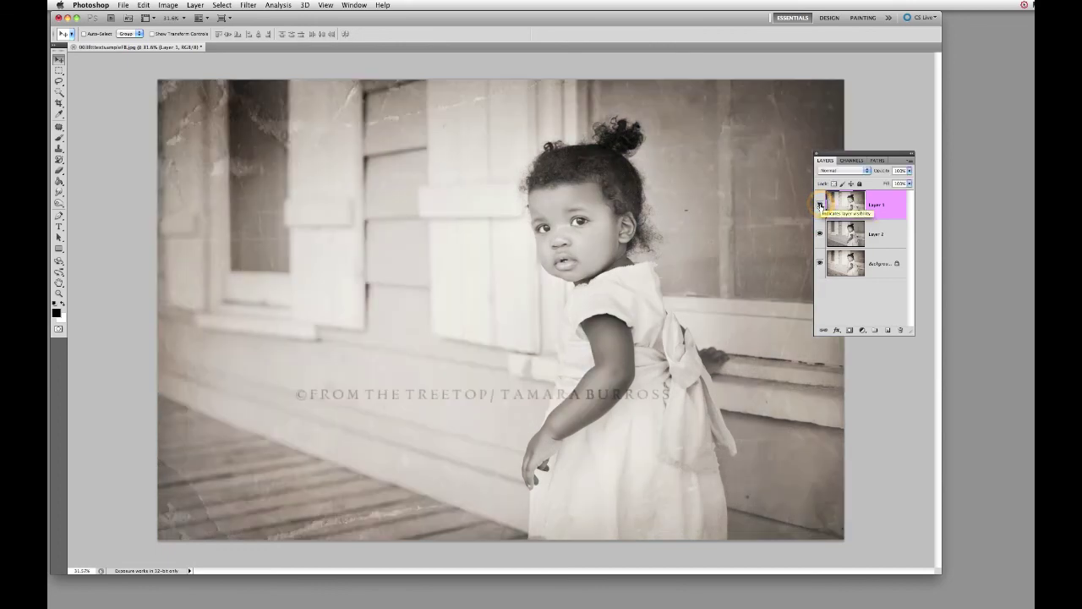